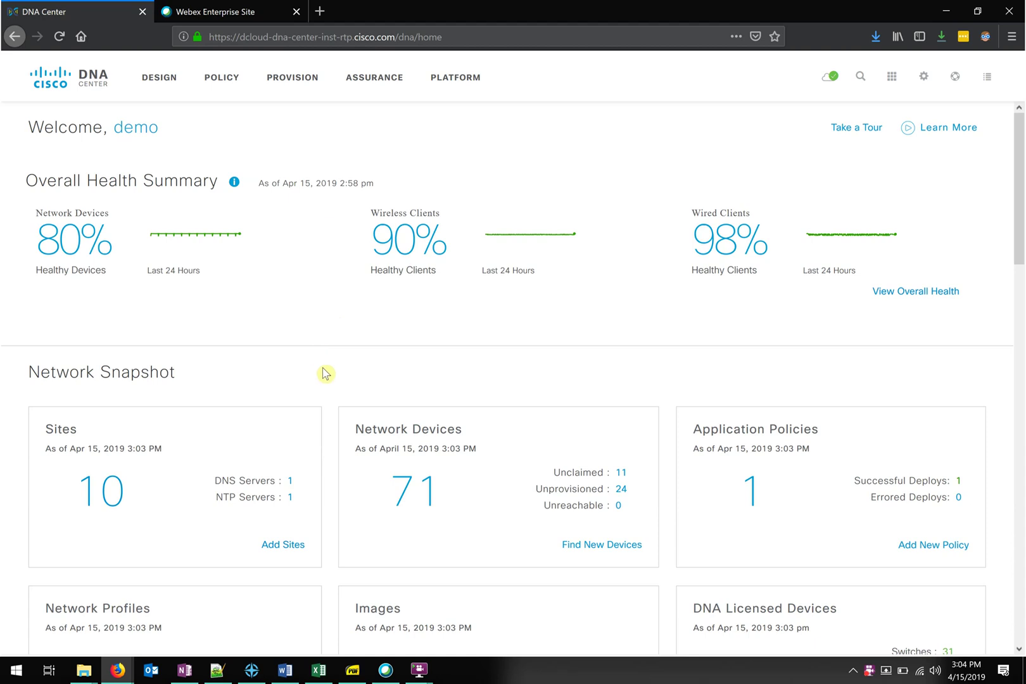
# - Examine the Network Snapshot cards on the home page, including the update timestamp on the Sites card
pyautogui.scroll(-3, 325, 373)
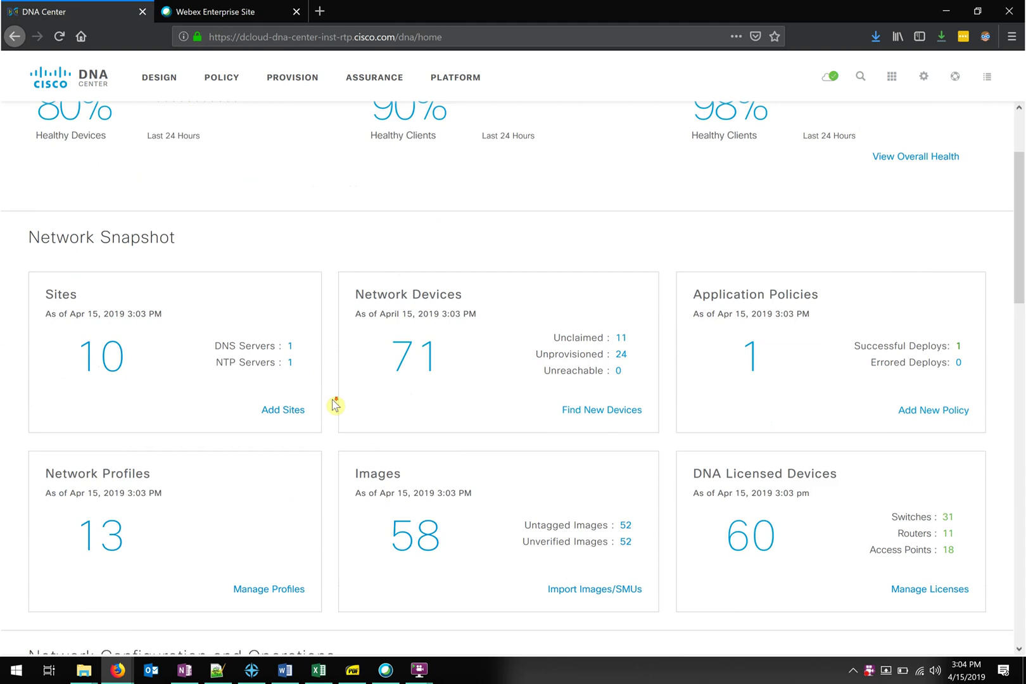
pyautogui.scroll(-3, 336, 404)
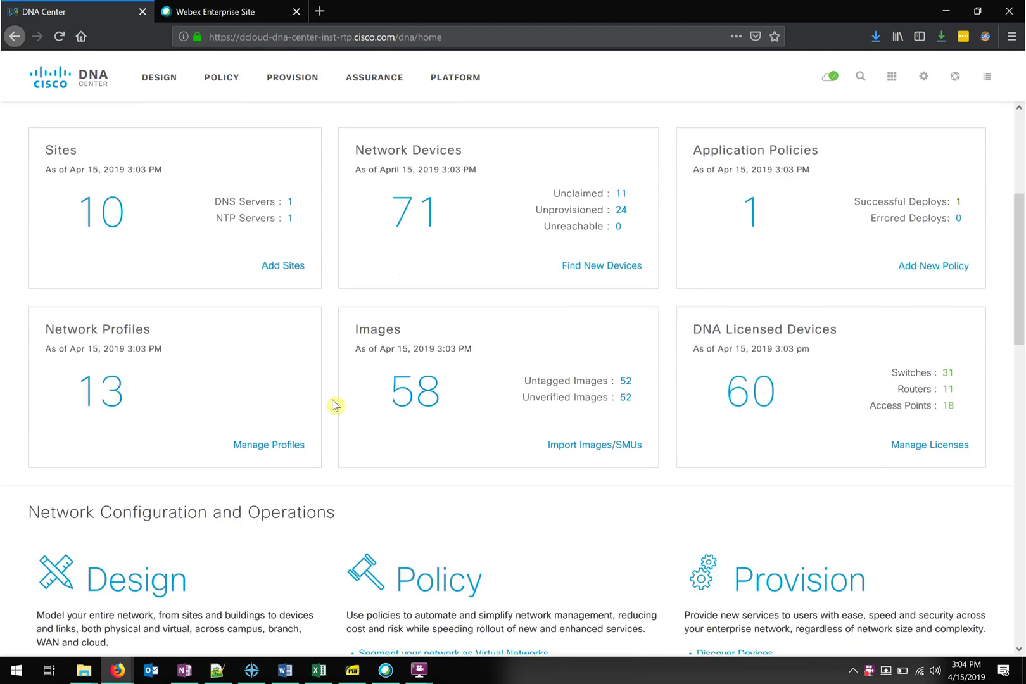
pyautogui.scroll(1, 335, 405)
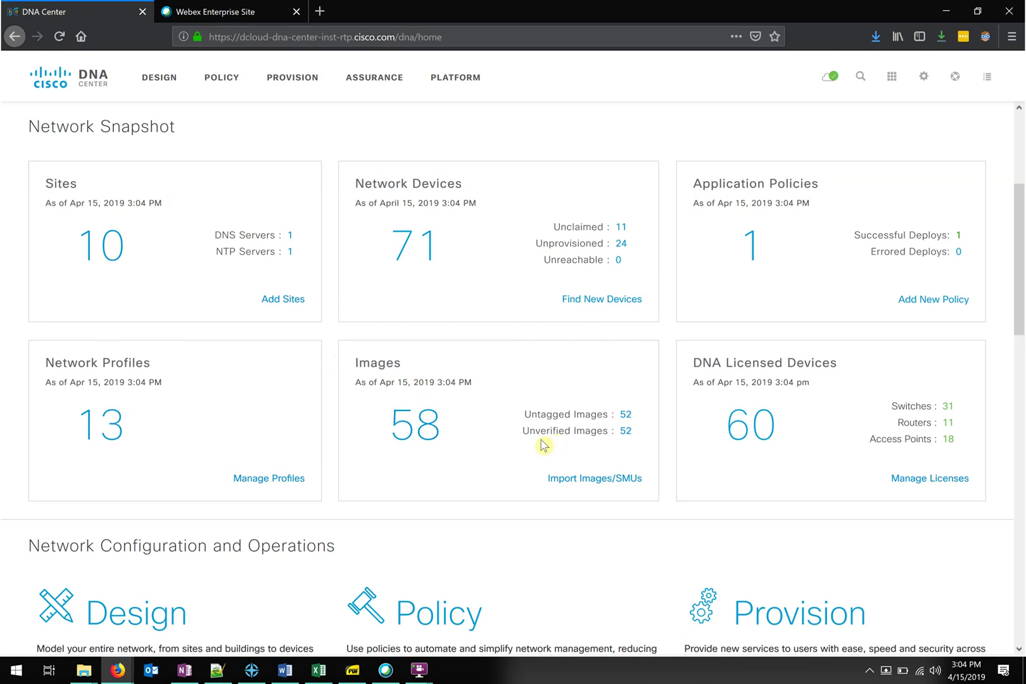
pyautogui.scroll(-1, 486, 400)
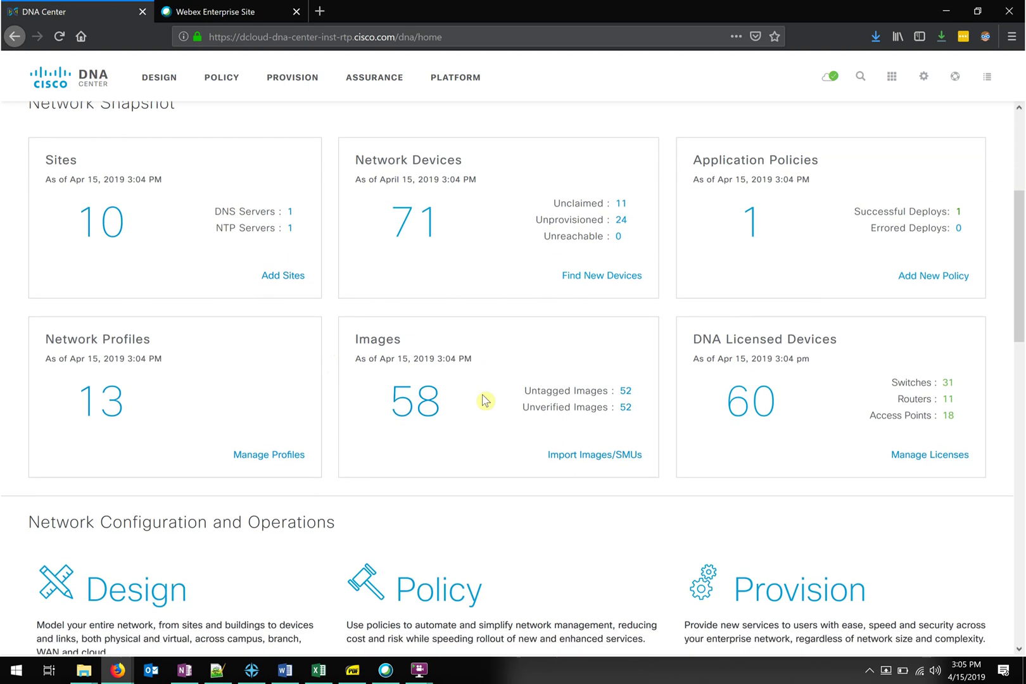
pyautogui.scroll(1, 486, 400)
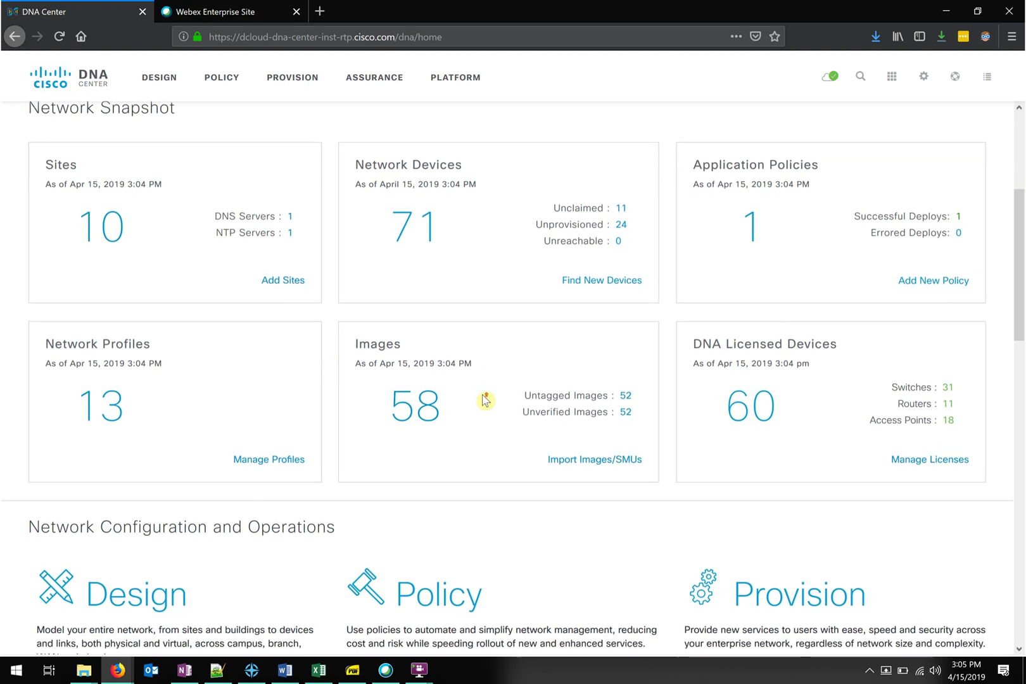
pyautogui.scroll(1, 485, 400)
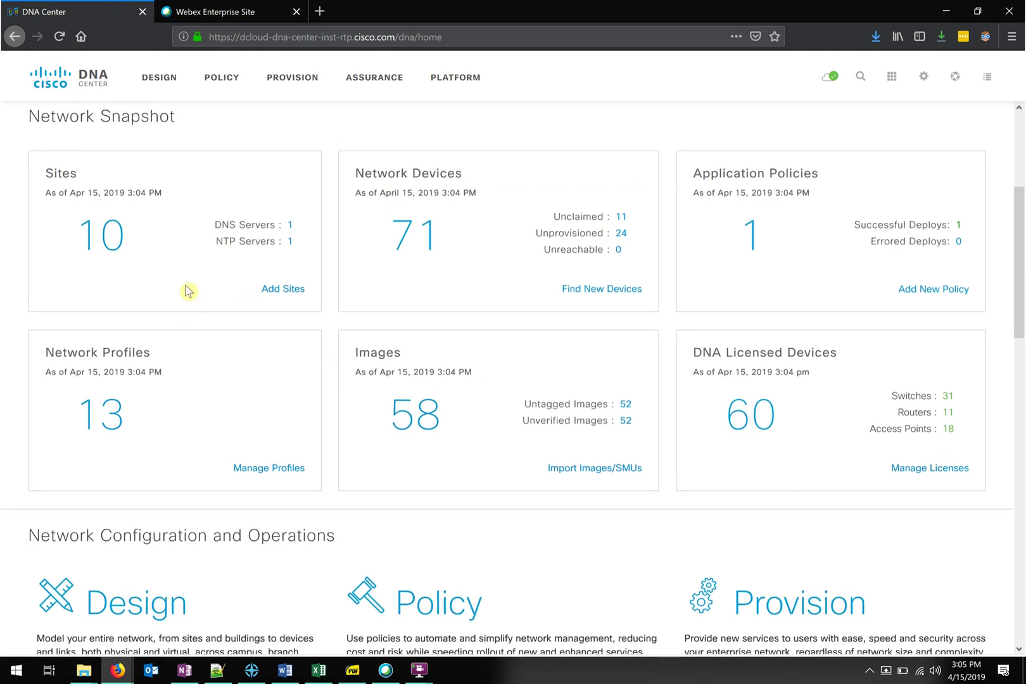
pyautogui.moveTo(70, 191); pyautogui.dragTo(158, 193)
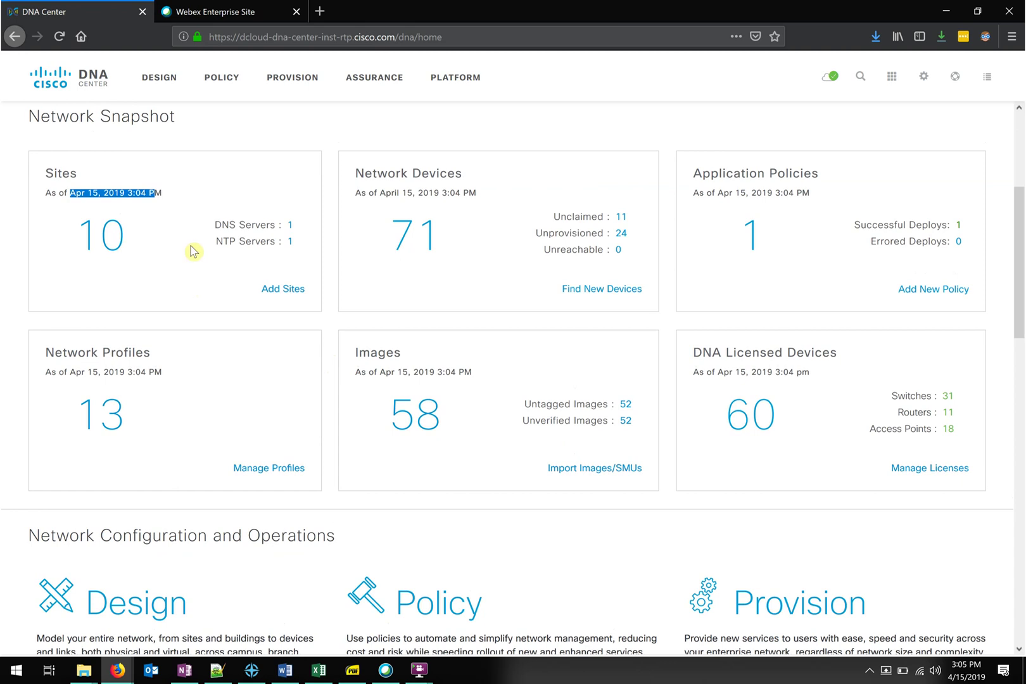
pyautogui.click(143, 197)
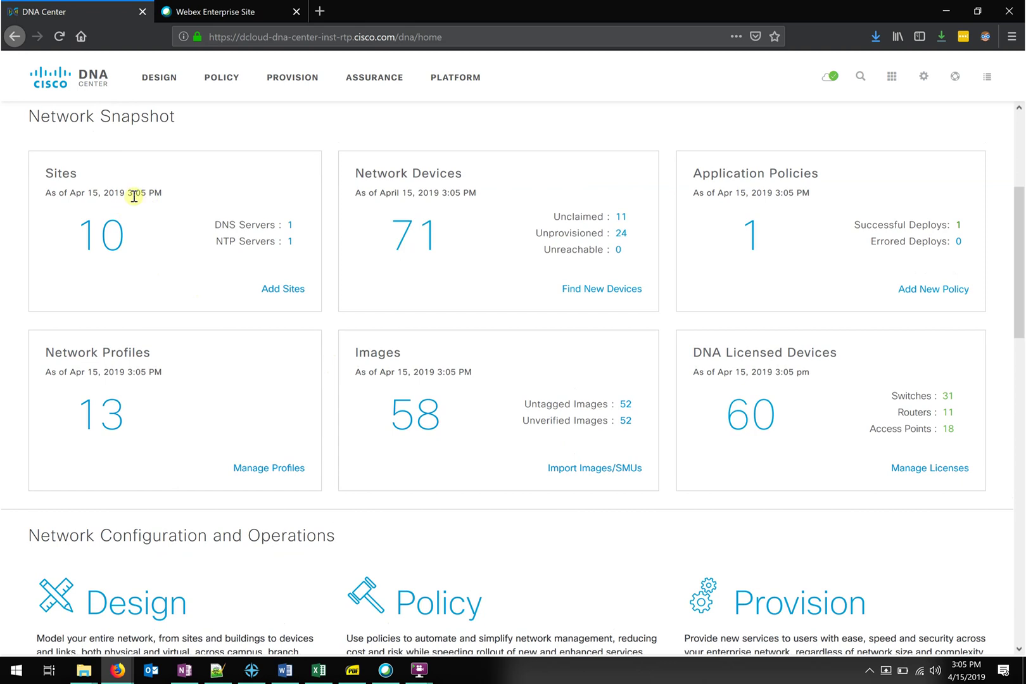
pyautogui.moveTo(126, 194); pyautogui.dragTo(163, 213)
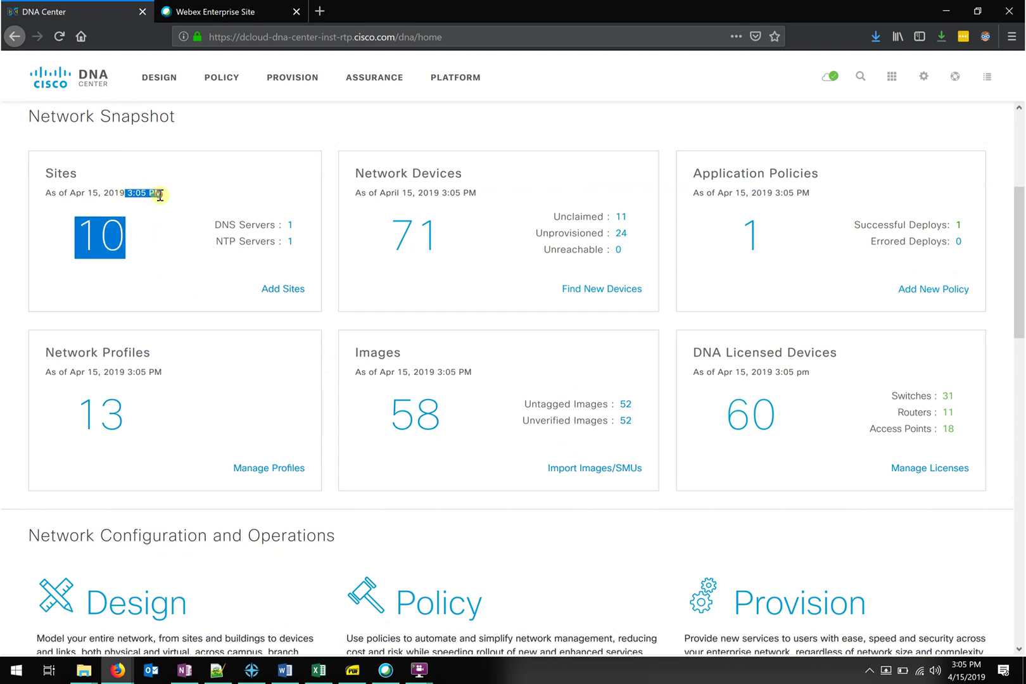
pyautogui.click(161, 197)
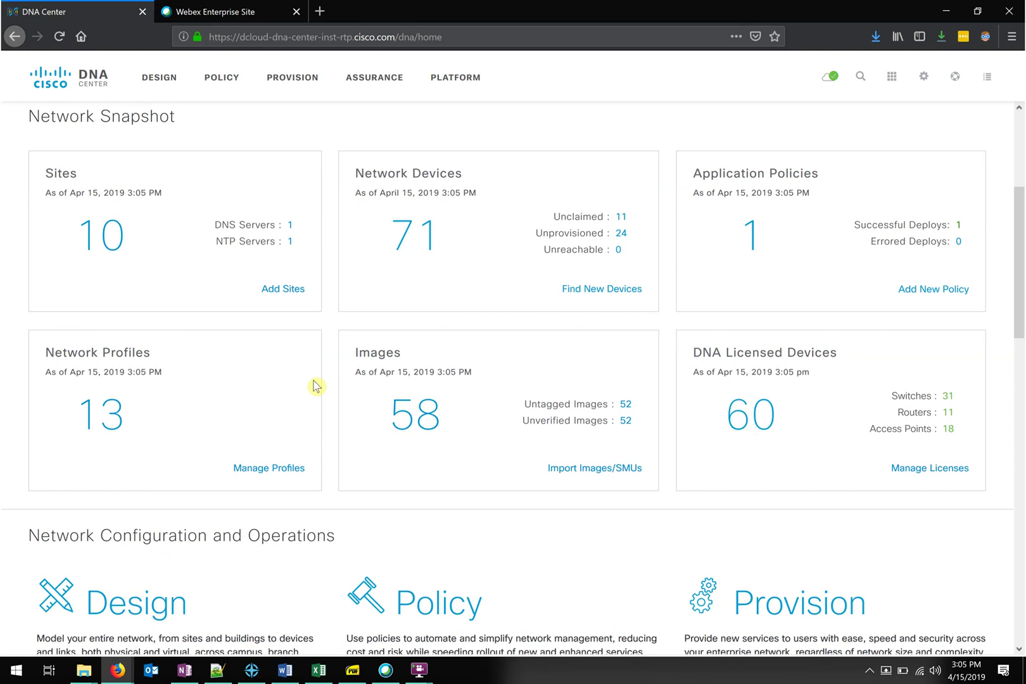
# - Frame the Design, Policy and Provision sections under Network Configuration and Operations with a screen-capture selection
pyautogui.scroll(-3, 334, 437)
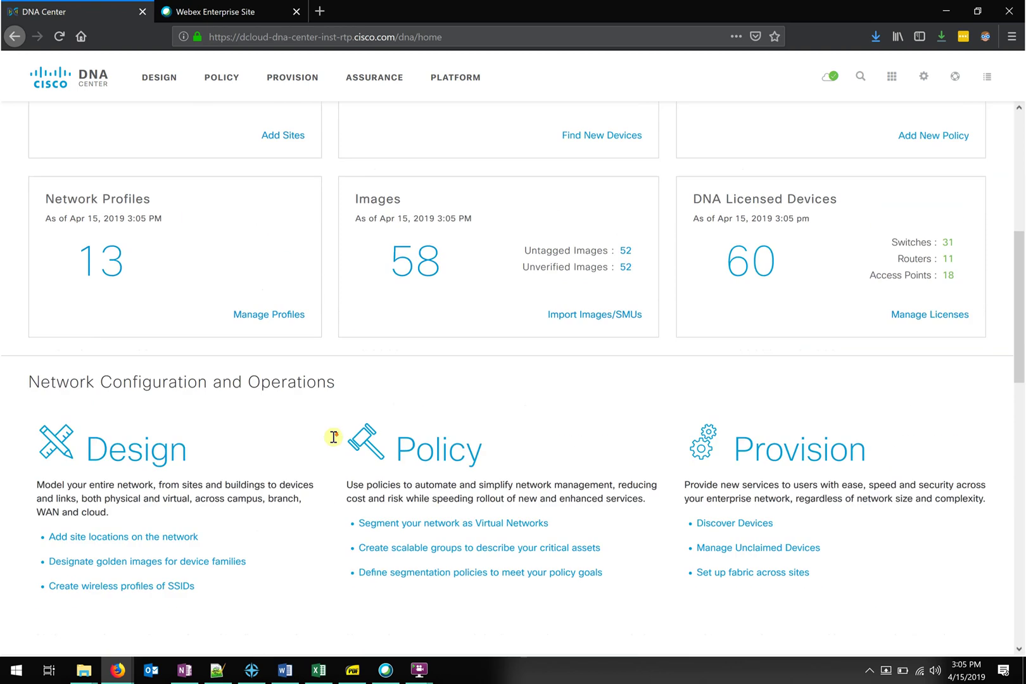
pyautogui.scroll(-2, 335, 441)
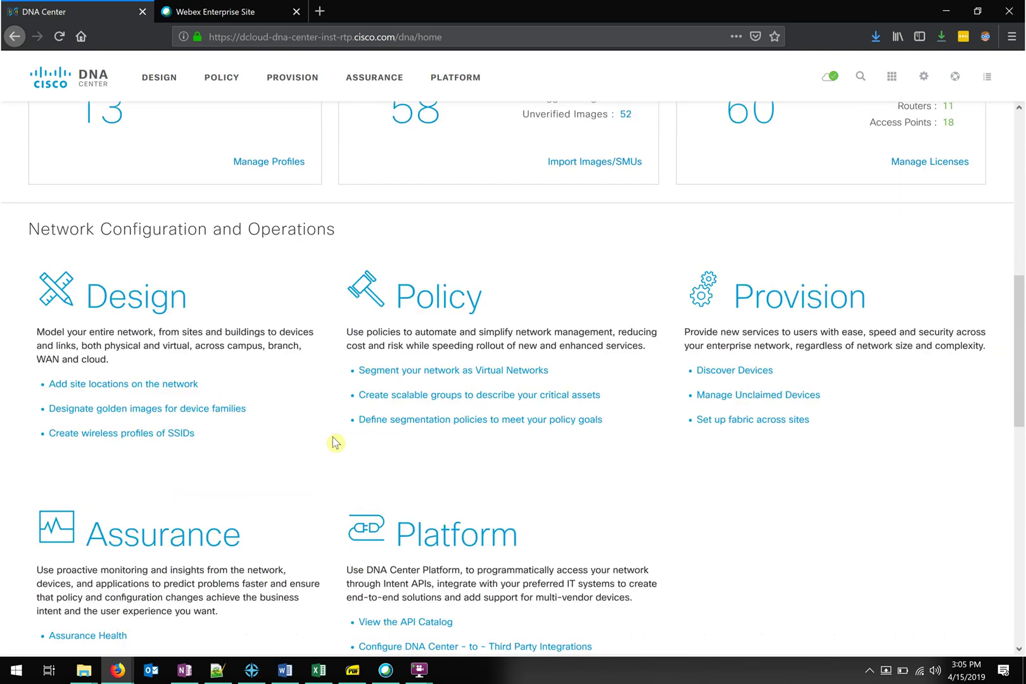
pyautogui.scroll(-1, 335, 443)
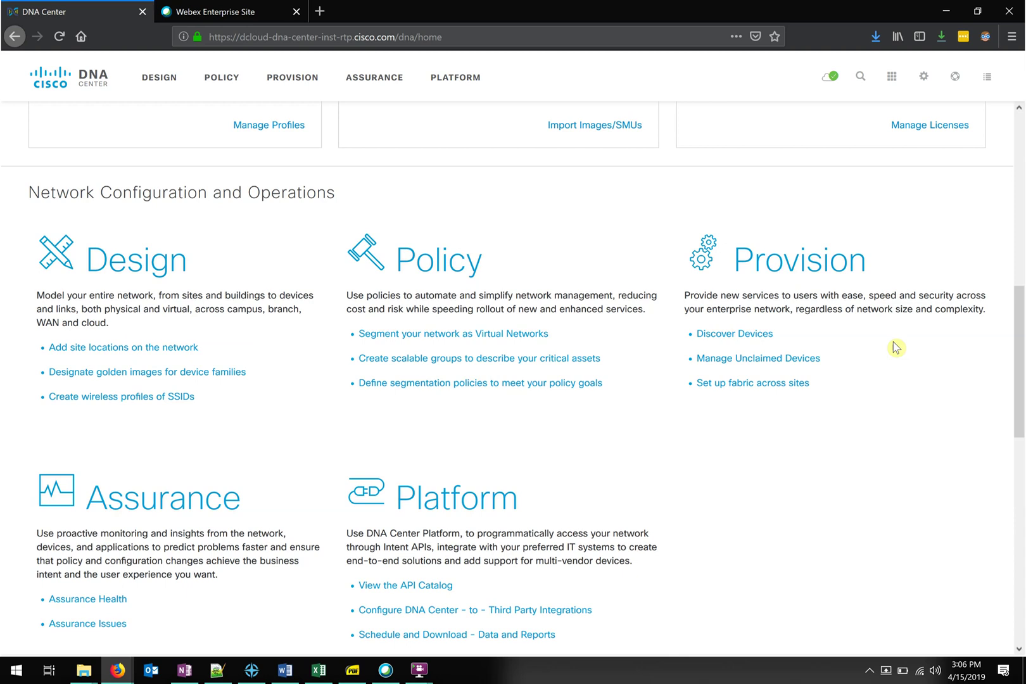
pyautogui.press('Print')
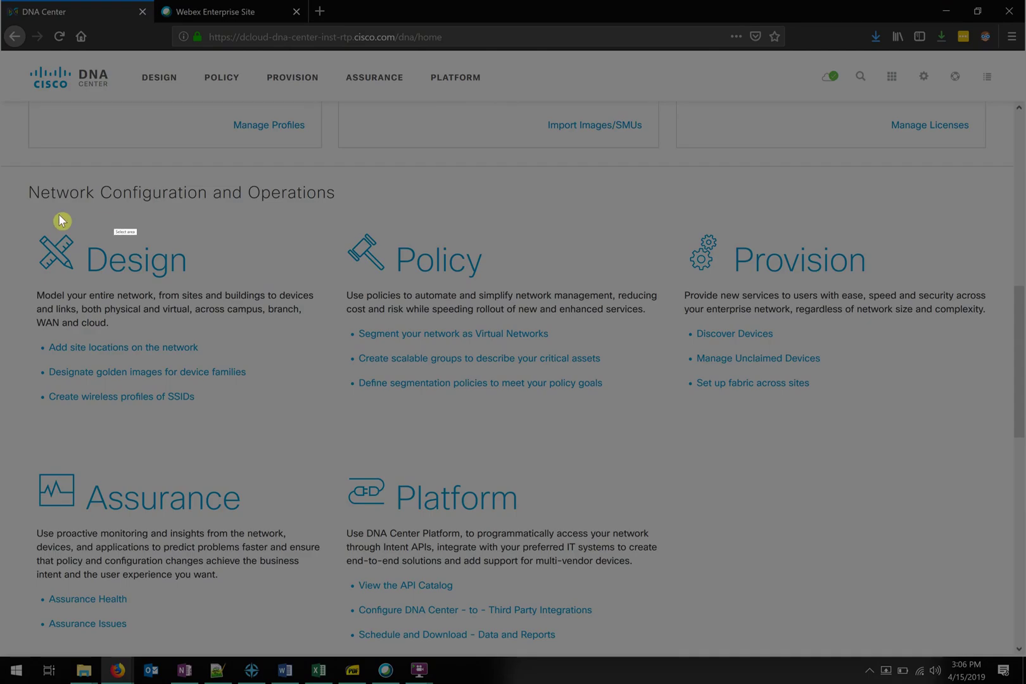
pyautogui.moveTo(21, 213); pyautogui.dragTo(218, 255)
pyautogui.moveTo(269, 303); pyautogui.dragTo(999, 421)
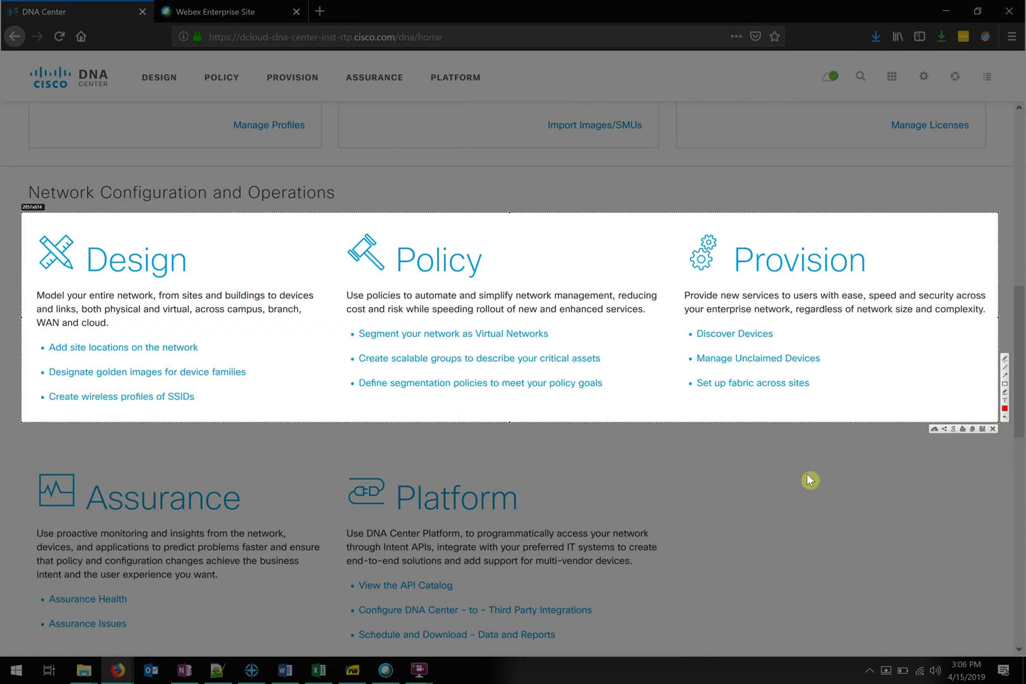
pyautogui.press('Return')
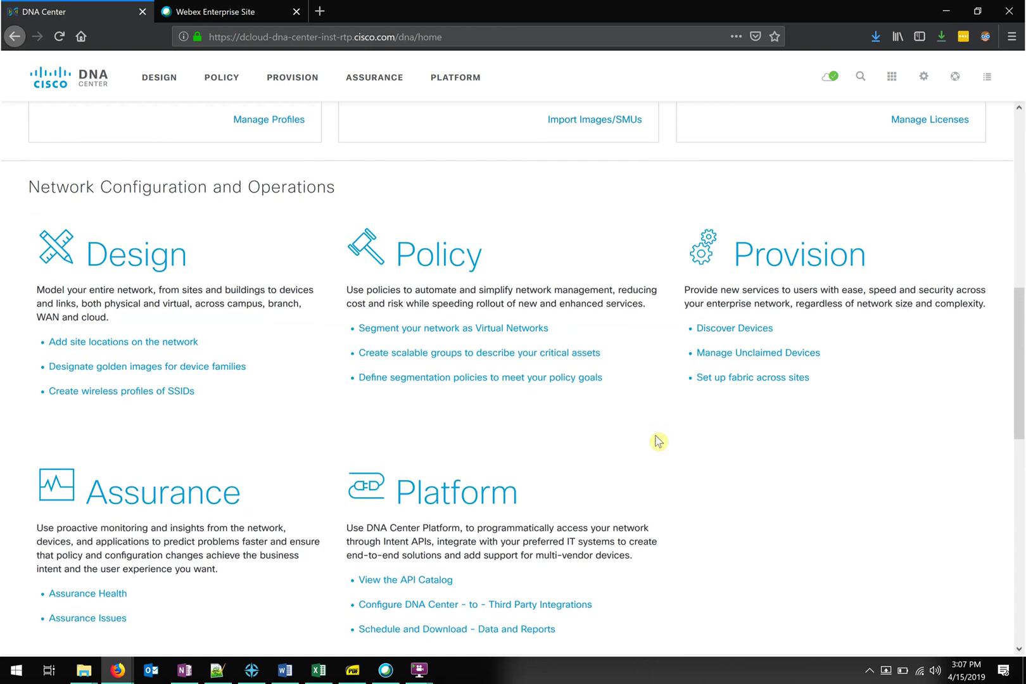
# - Open the Assurance Overall Health dashboard and copy a screen capture of its Network Devices section
pyautogui.scroll(-4, 658, 440)
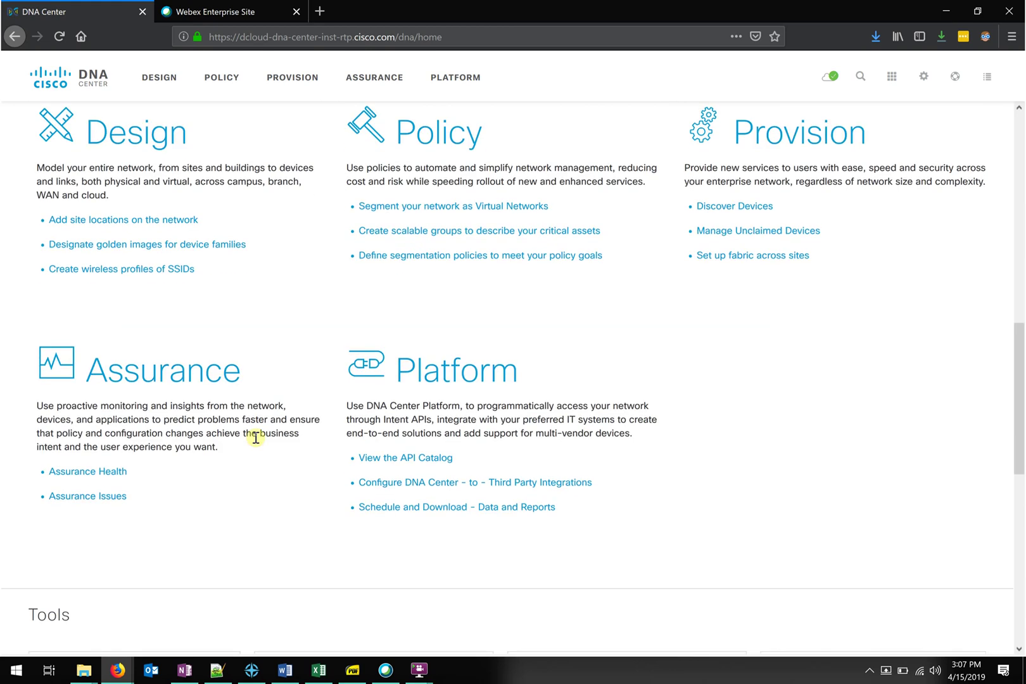
pyautogui.click(214, 380)
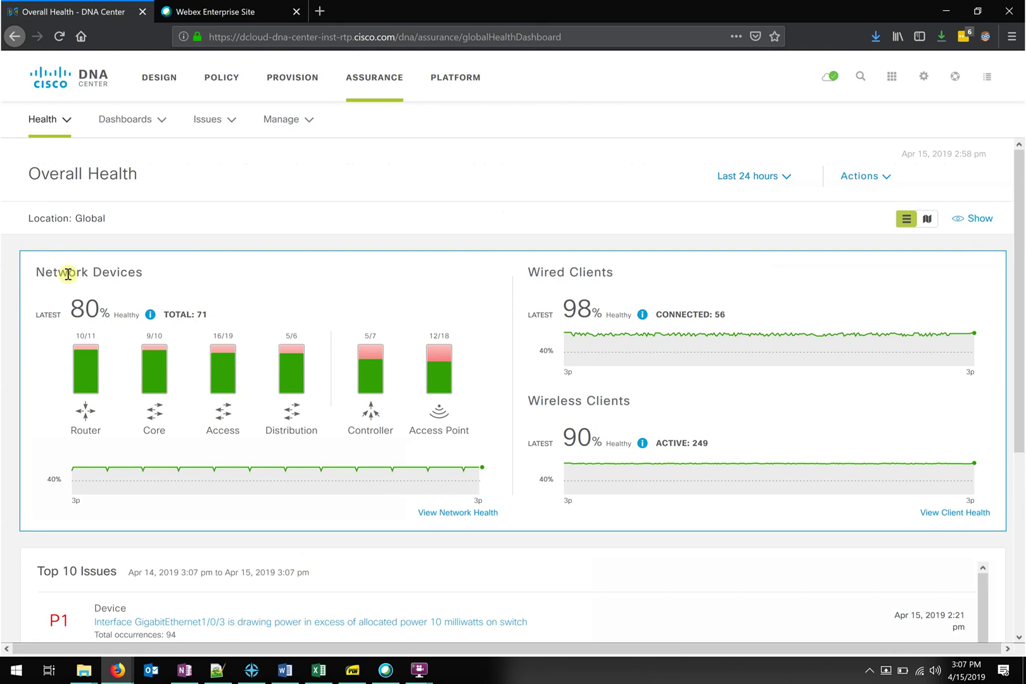
pyautogui.press('Print')
pyautogui.moveTo(19, 252); pyautogui.dragTo(513, 529)
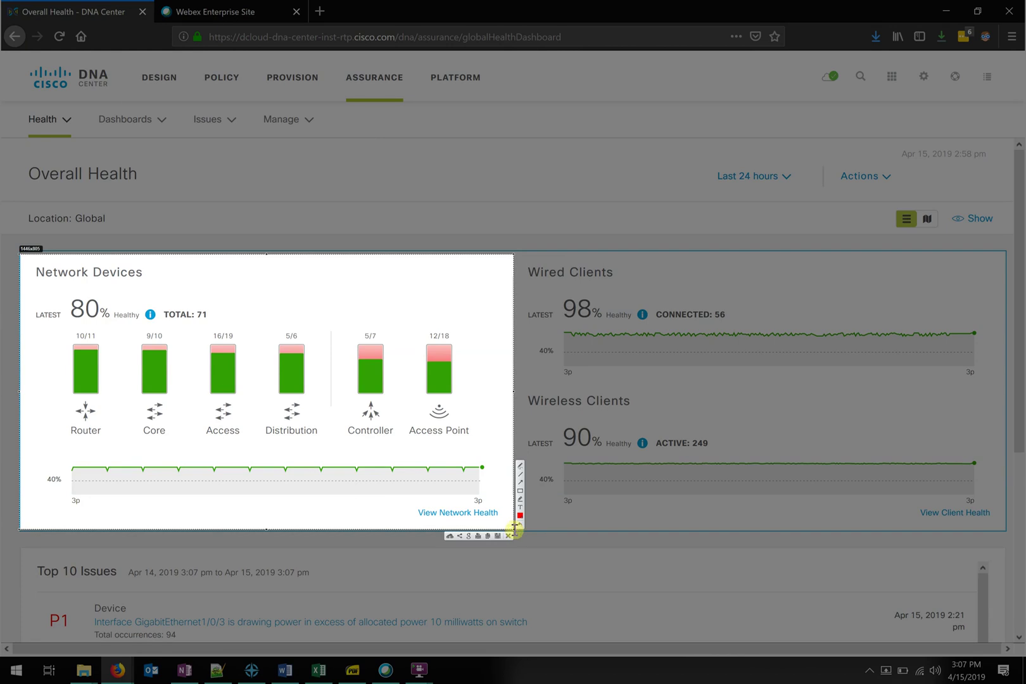
pyautogui.hotkey('ctrl', 'c')
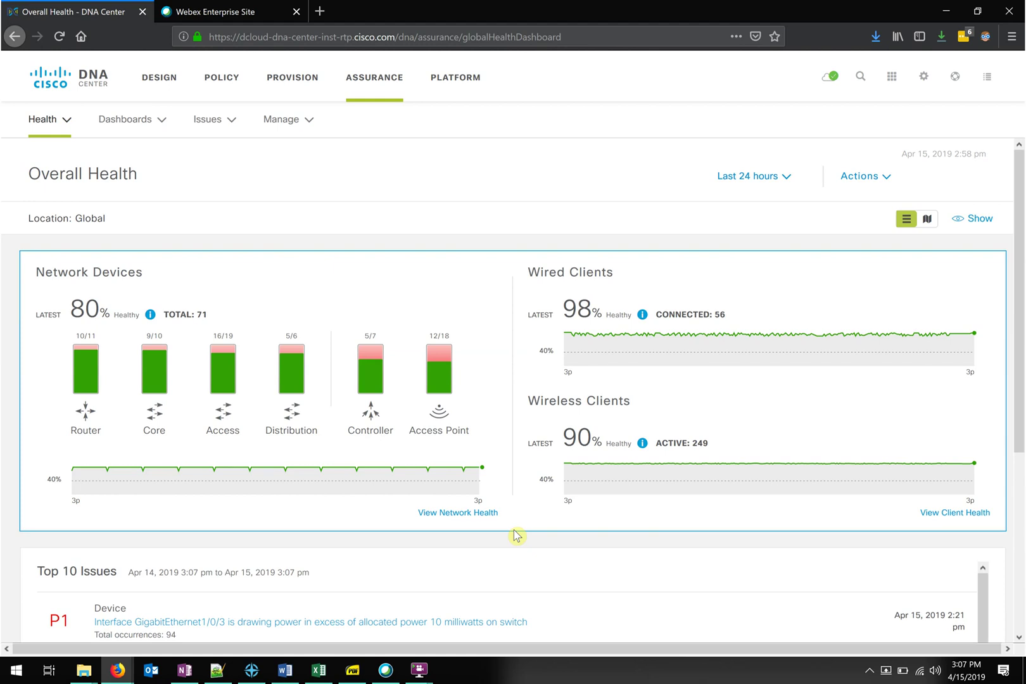
# - Copy a screen capture covering the Wired Clients and Wireless Clients health charts
pyautogui.press('Print')
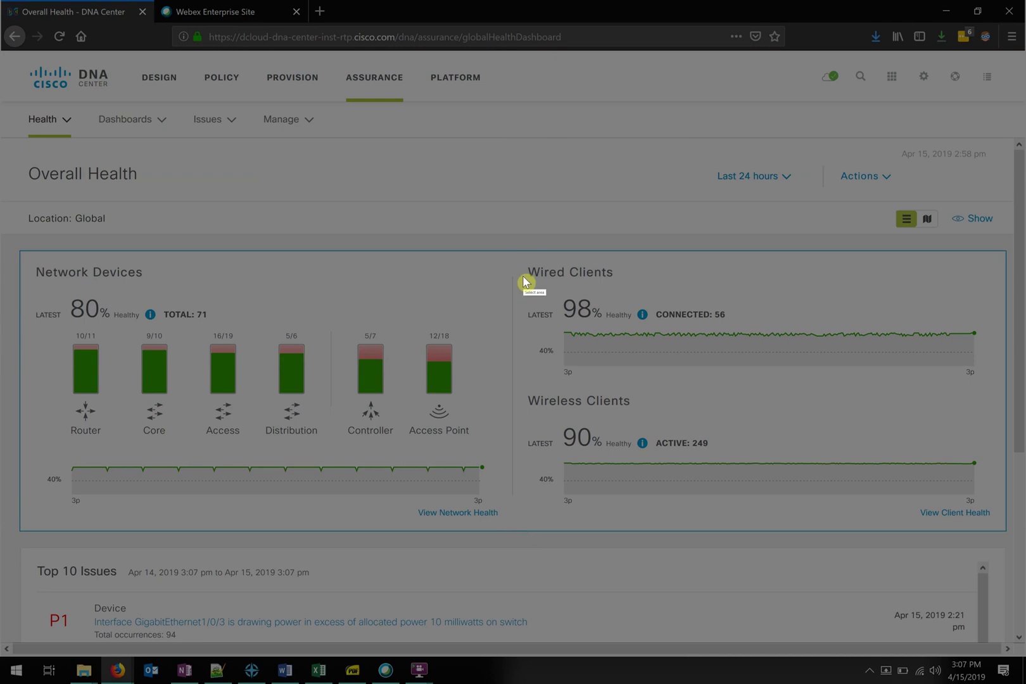
pyautogui.moveTo(516, 251); pyautogui.dragTo(1002, 525)
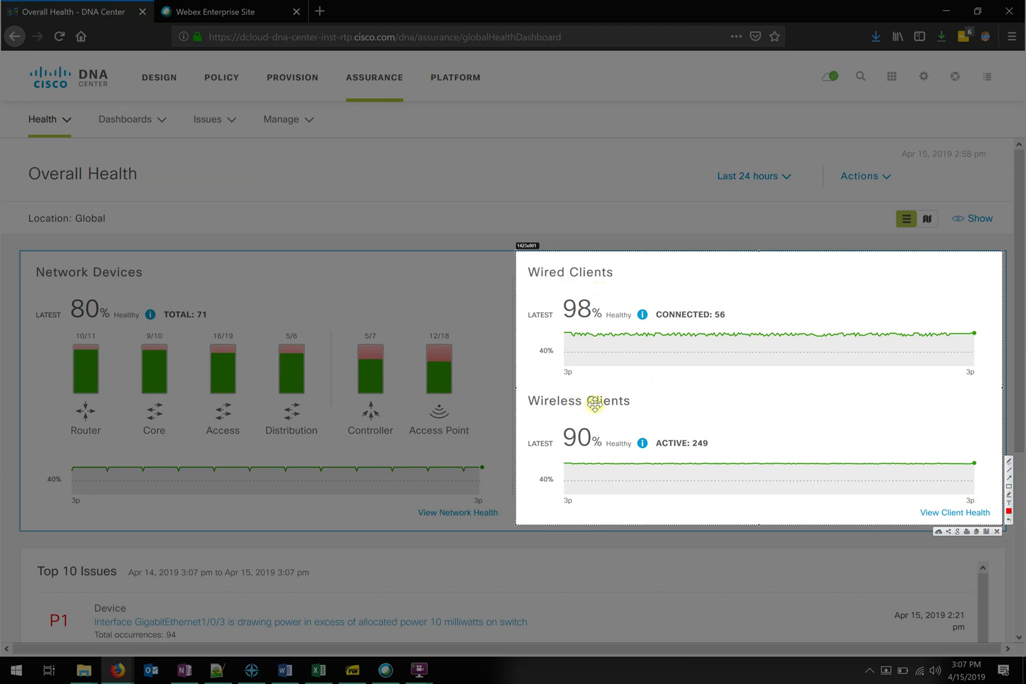
pyautogui.hotkey('ctrl', 'c')
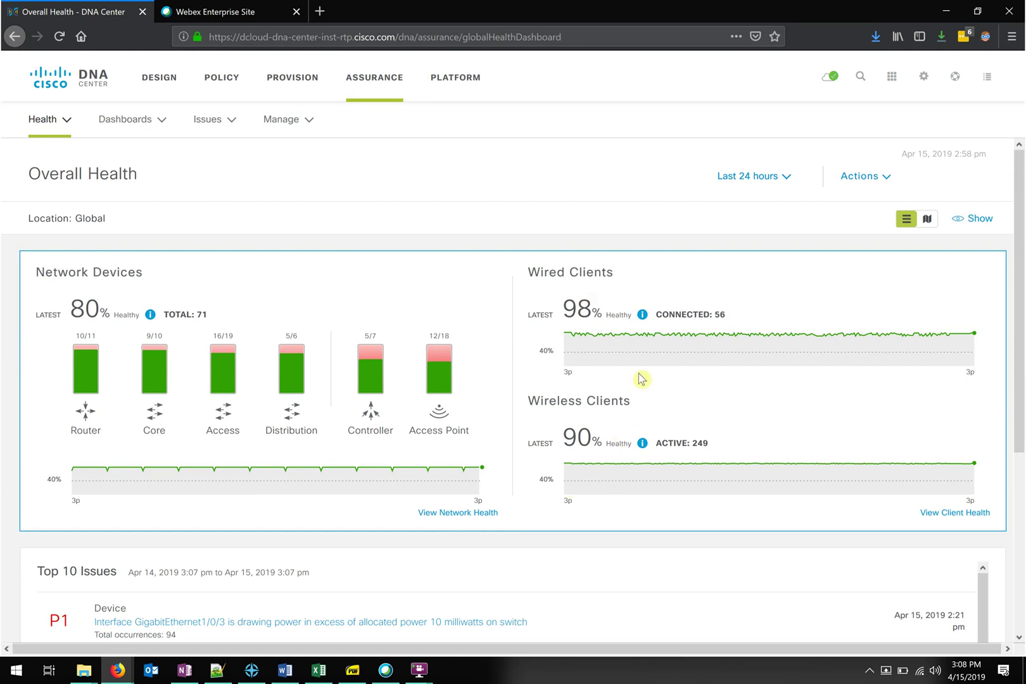
# - Open the Top 10 Issues entry about interface GigabitEthernet1/0/3 drawing power in excess of its allocation
pyautogui.scroll(-4, 578, 433)
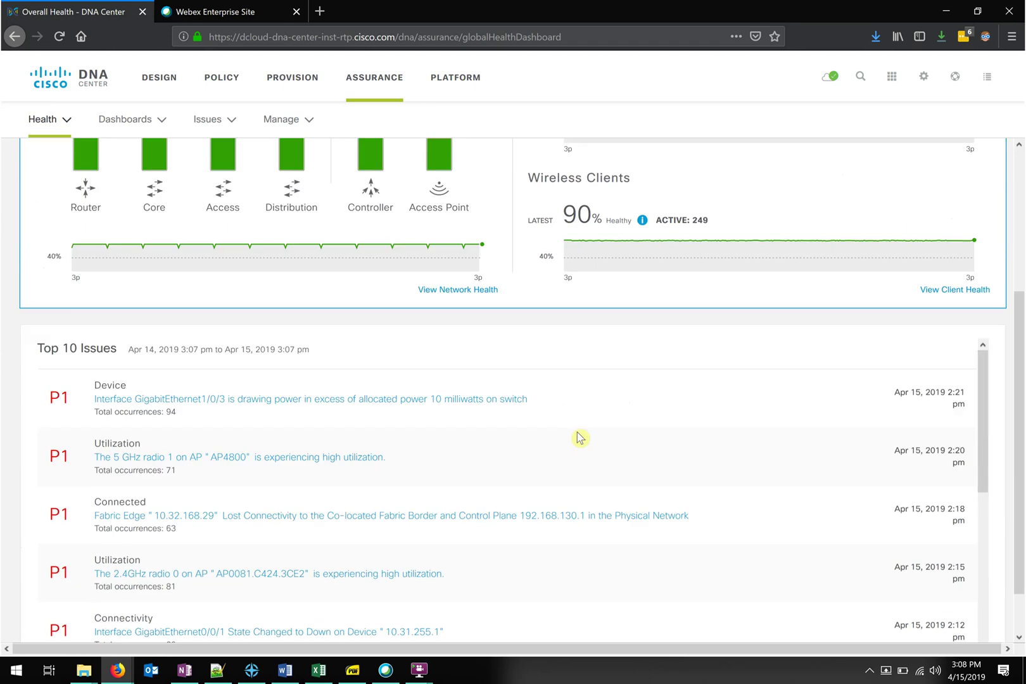
pyautogui.scroll(-1, 579, 434)
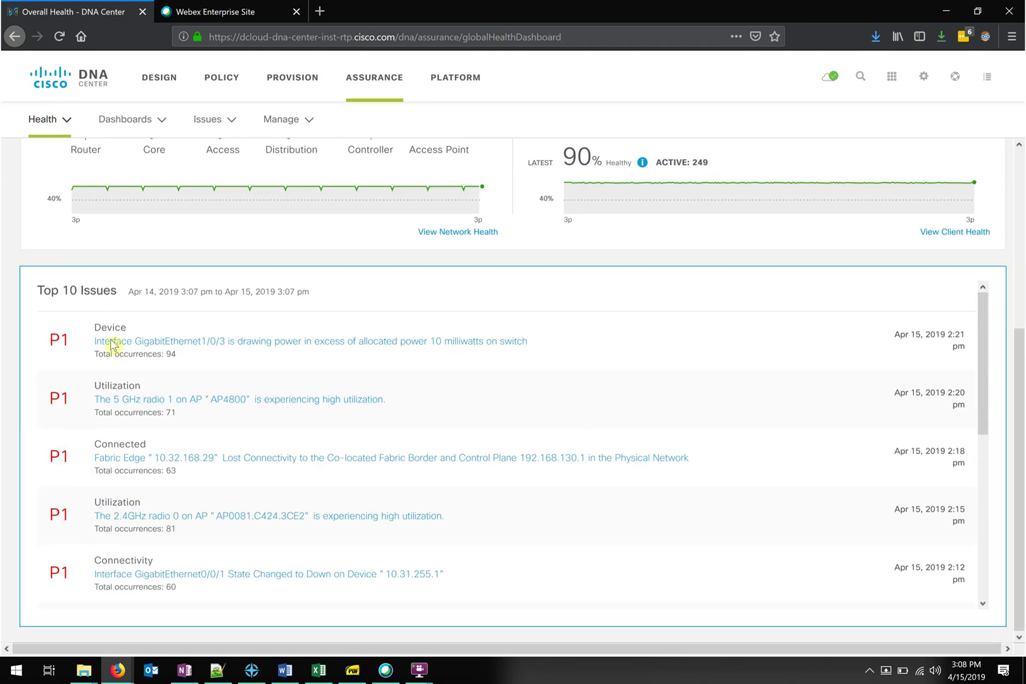
pyautogui.moveTo(51, 291); pyautogui.dragTo(103, 296)
pyautogui.click(46, 290)
pyautogui.moveTo(41, 290); pyautogui.dragTo(103, 292)
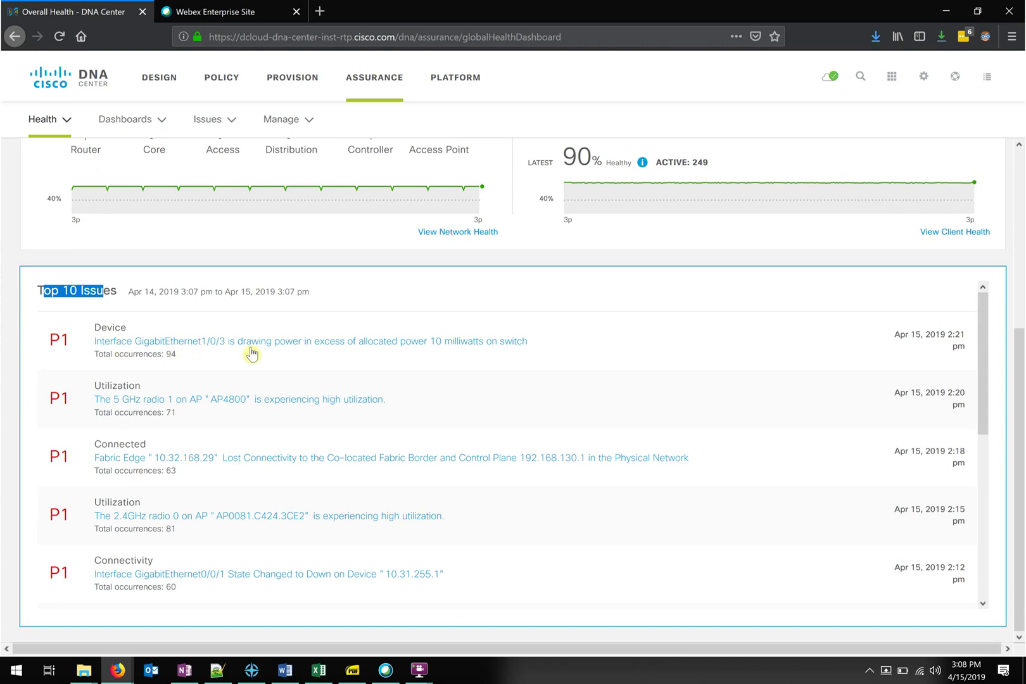
pyautogui.click(278, 346)
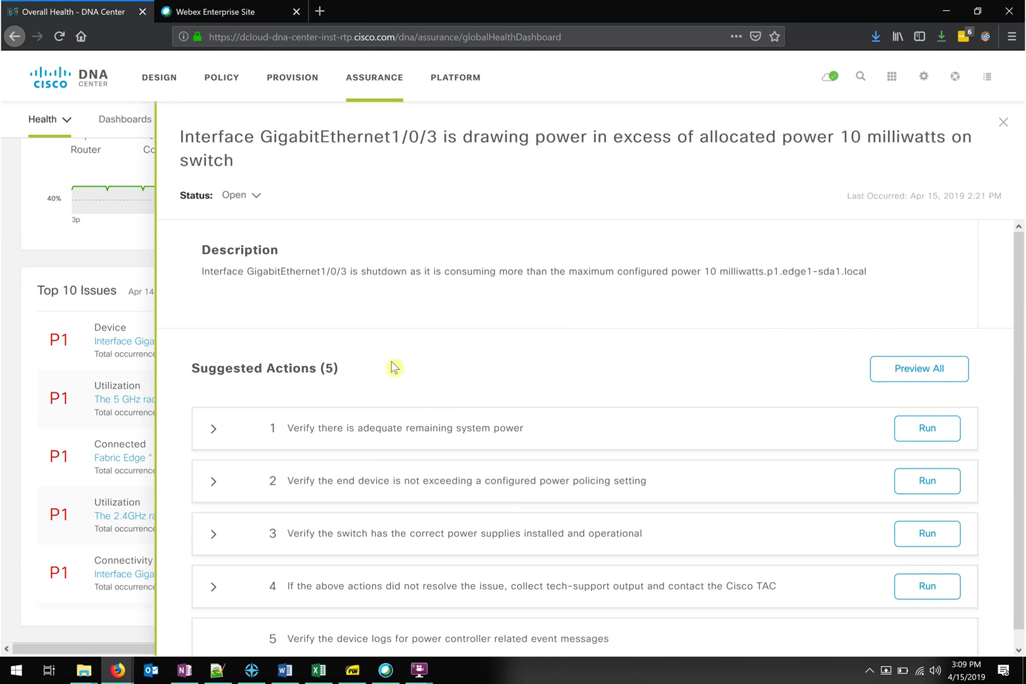
# - Expand the suggested action "Verify there is adequate remaining system power" and run it
pyautogui.scroll(-1, 394, 366)
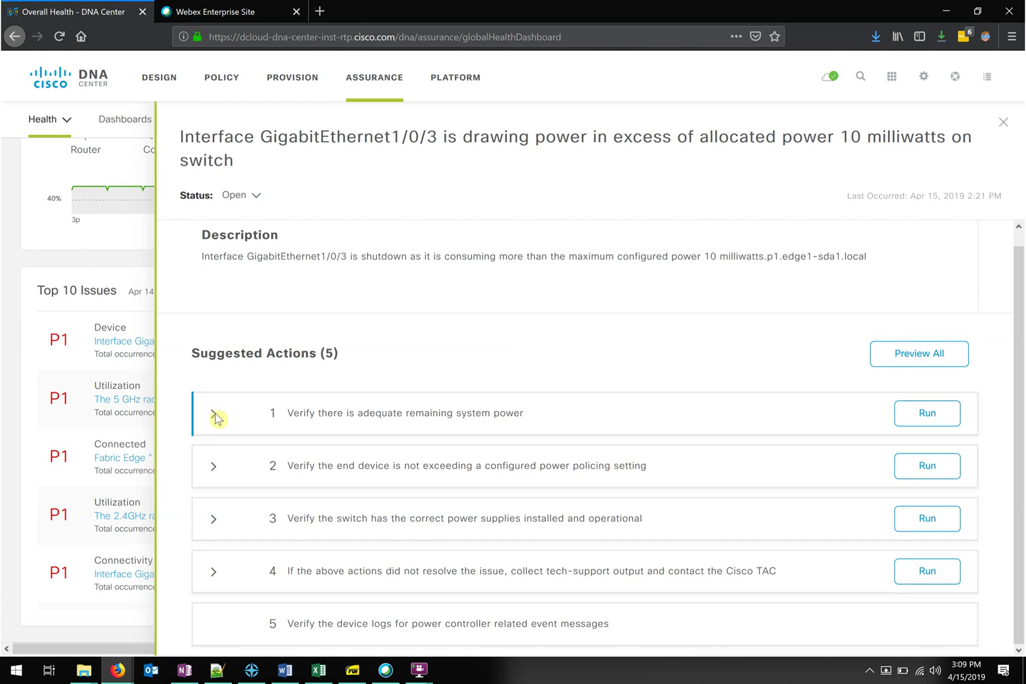
pyautogui.click(215, 416)
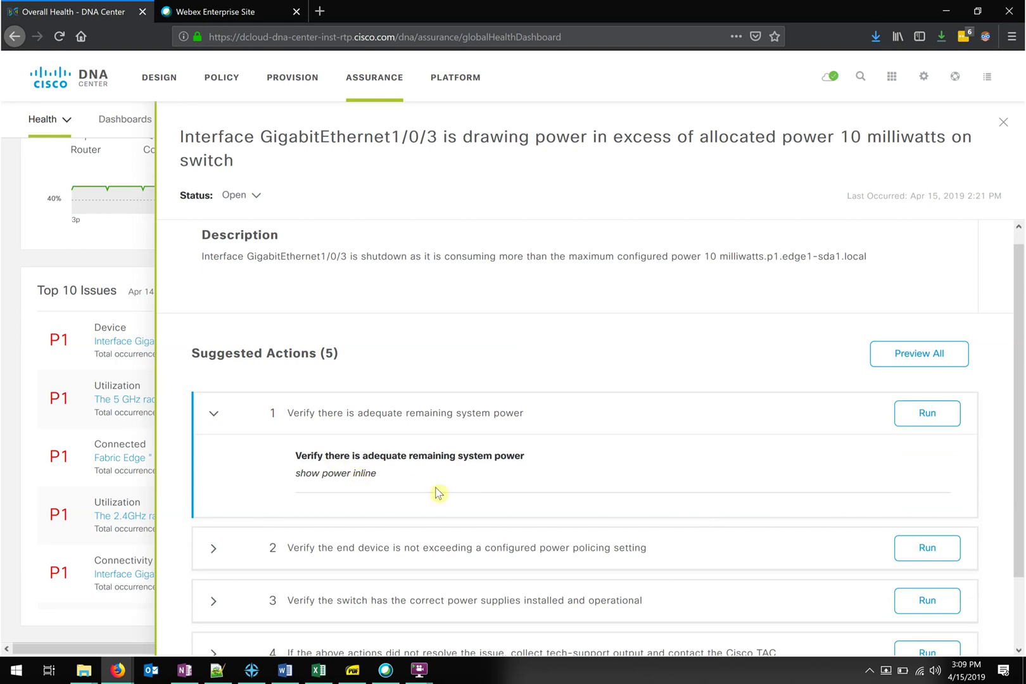
pyautogui.click(930, 427)
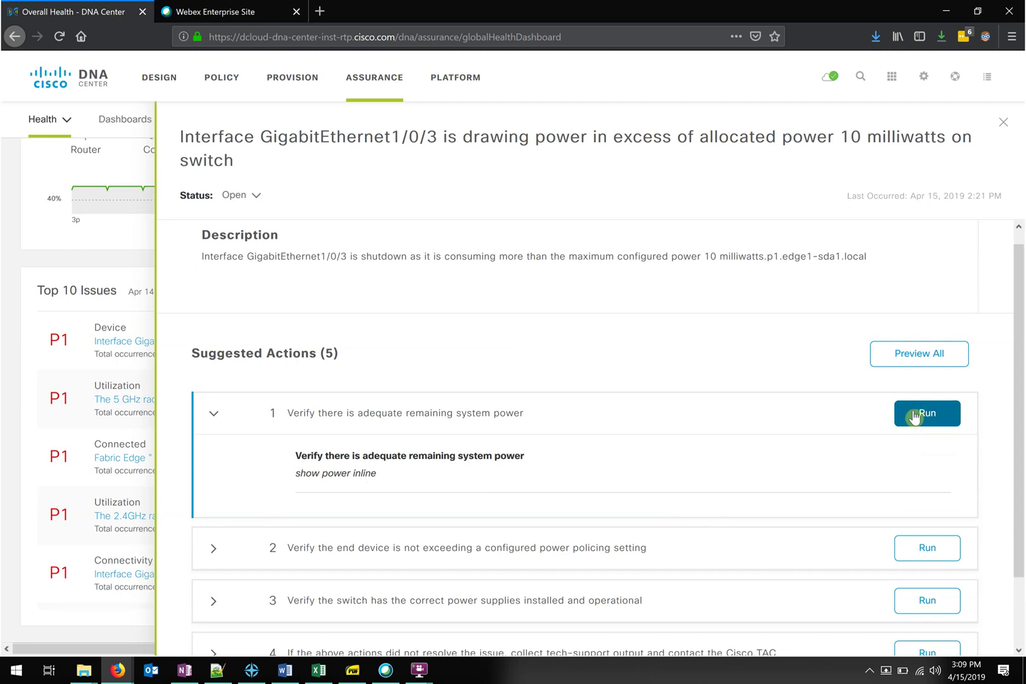
pyautogui.click(913, 416)
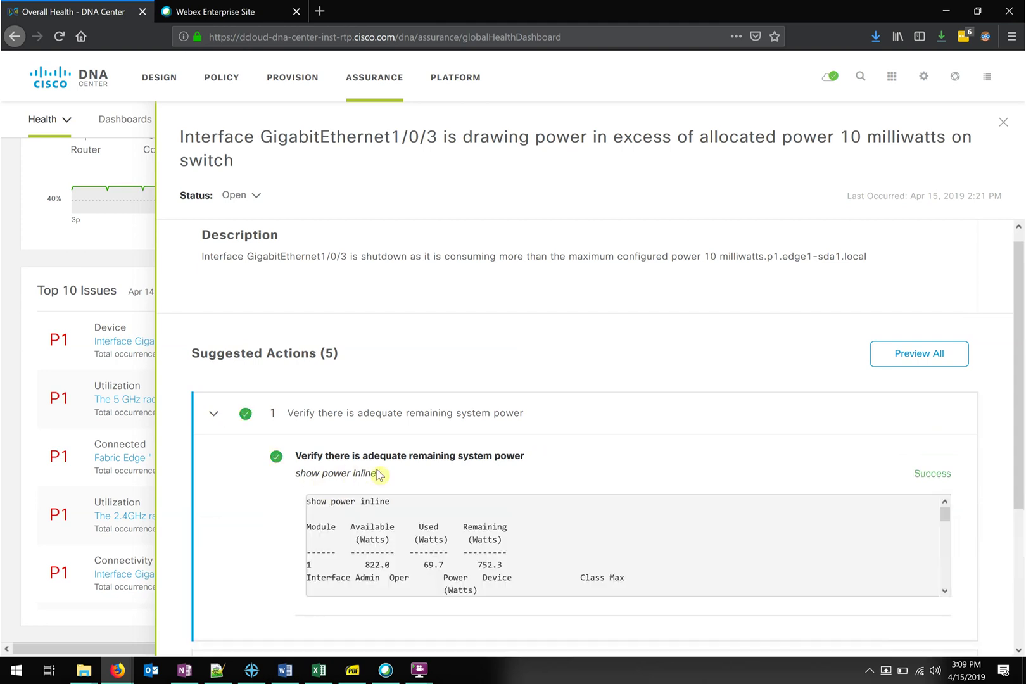
# - Review the available, used and remaining watts in the show power inline output, and collapse that suggested action
pyautogui.scroll(-1, 333, 475)
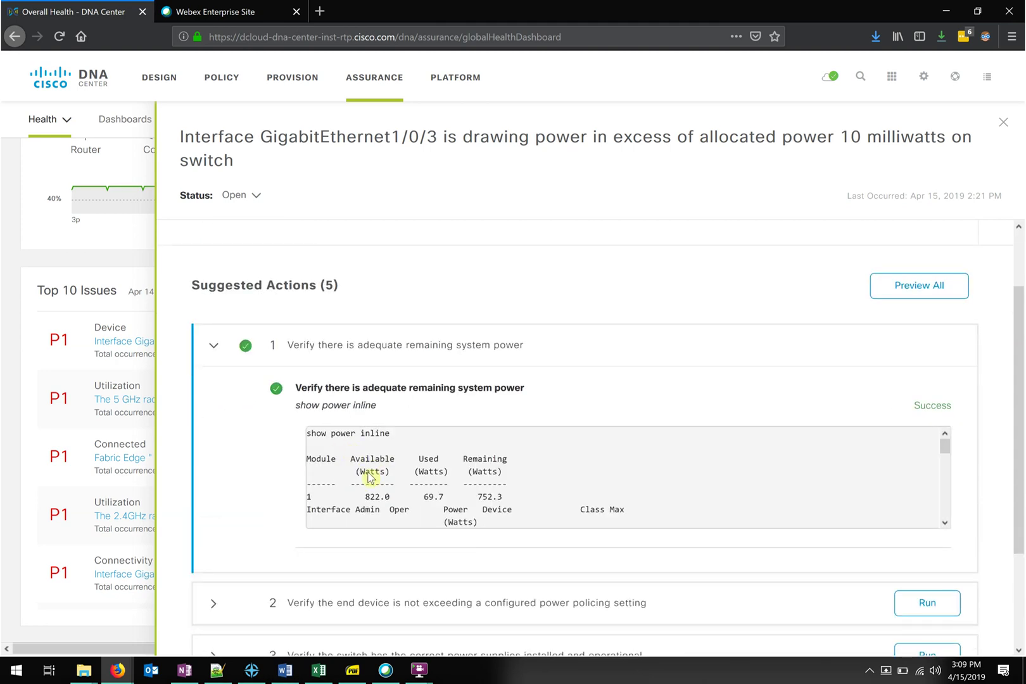
pyautogui.doubleClick(374, 495)
pyautogui.moveTo(383, 468); pyautogui.dragTo(362, 509)
pyautogui.click(370, 494)
pyautogui.doubleClick(428, 496)
pyautogui.moveTo(484, 497); pyautogui.dragTo(503, 512)
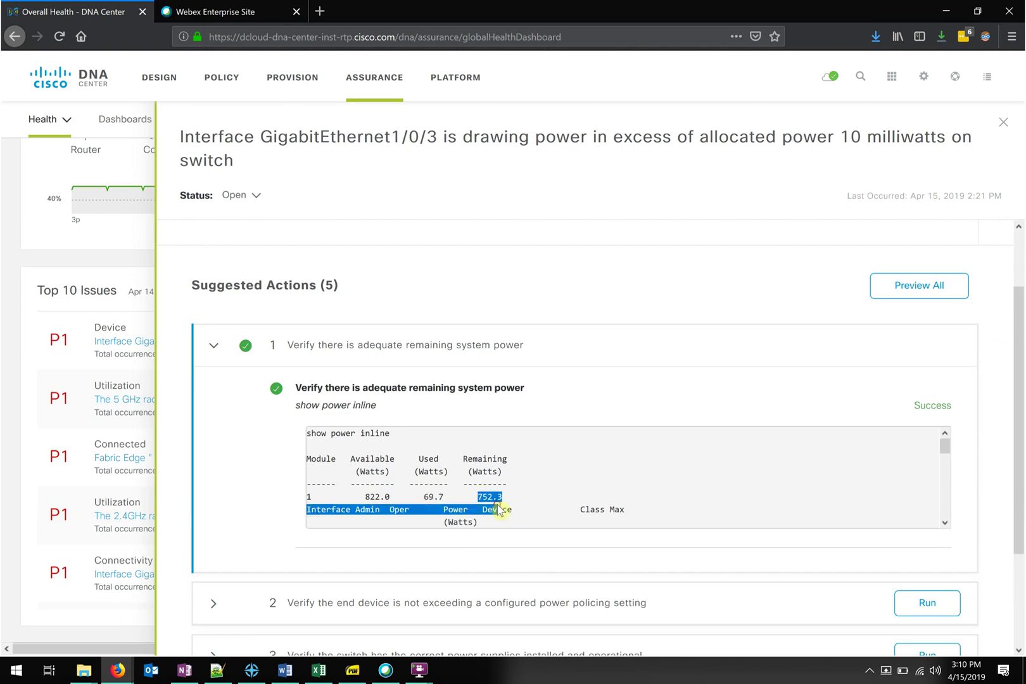
pyautogui.click(497, 494)
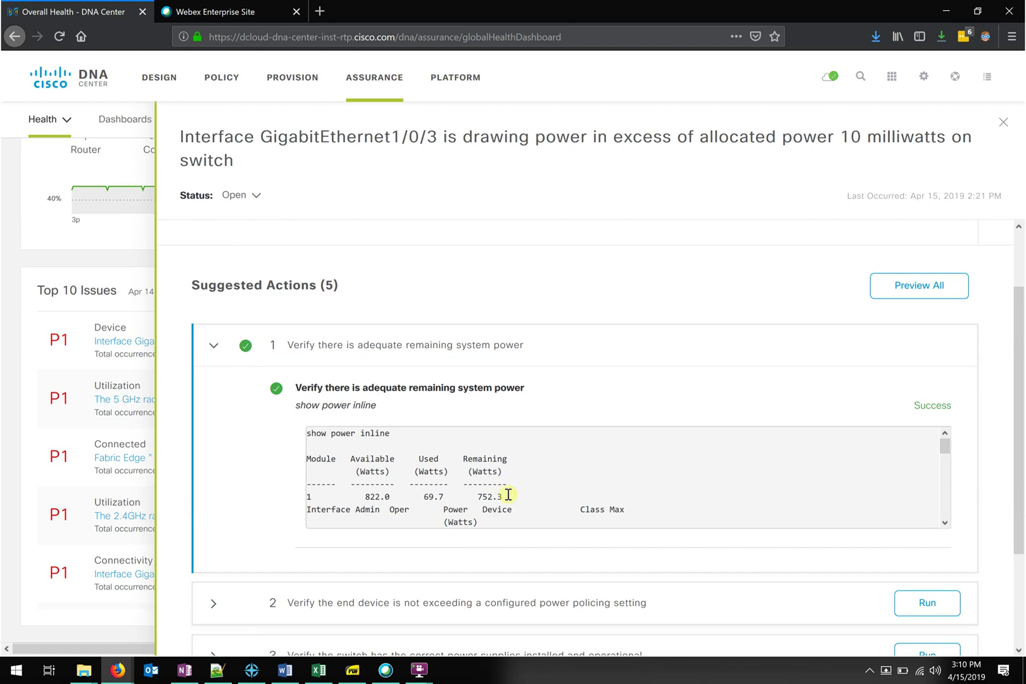
pyautogui.click(215, 348)
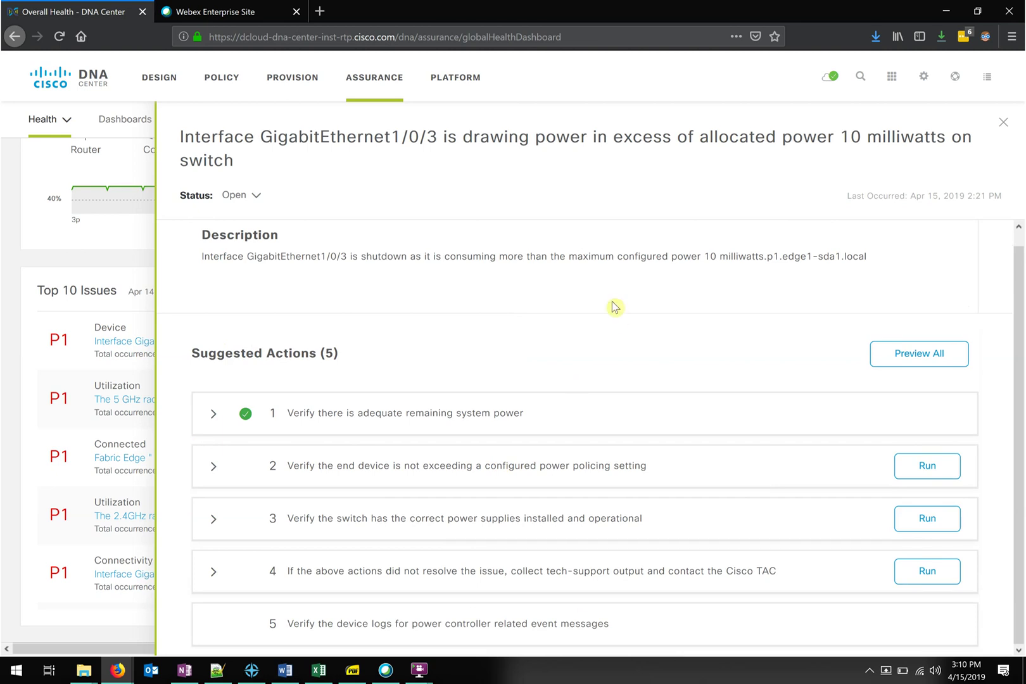
# - Read through the remaining suggested actions for the GigabitEthernet1/0/3 power issue and close the issue details
pyautogui.scroll(1, 618, 304)
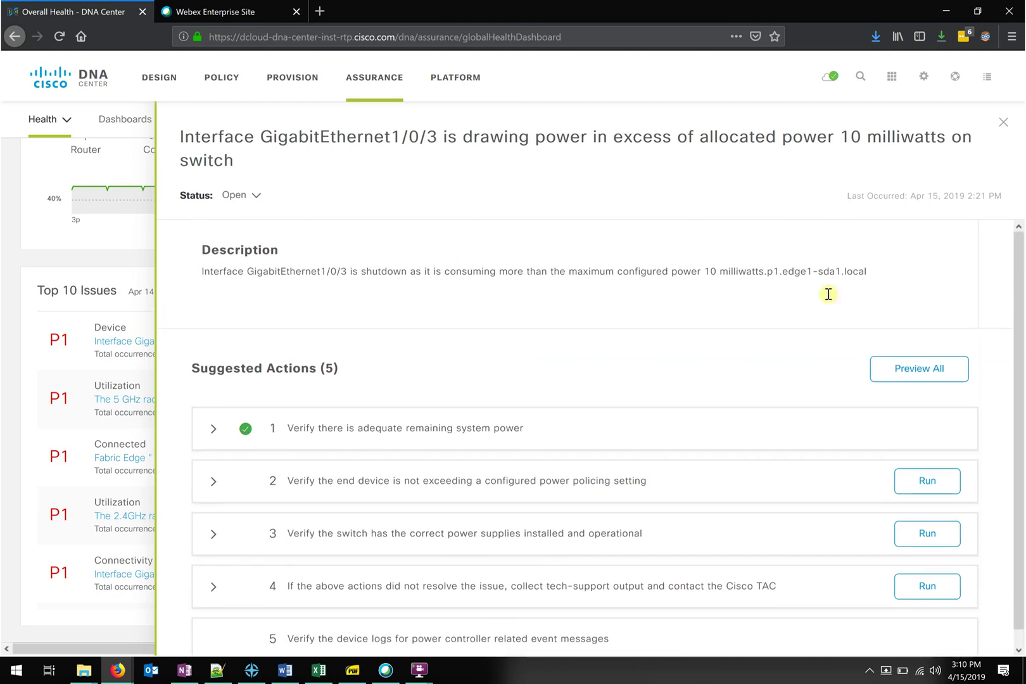
pyautogui.scroll(-1, 561, 557)
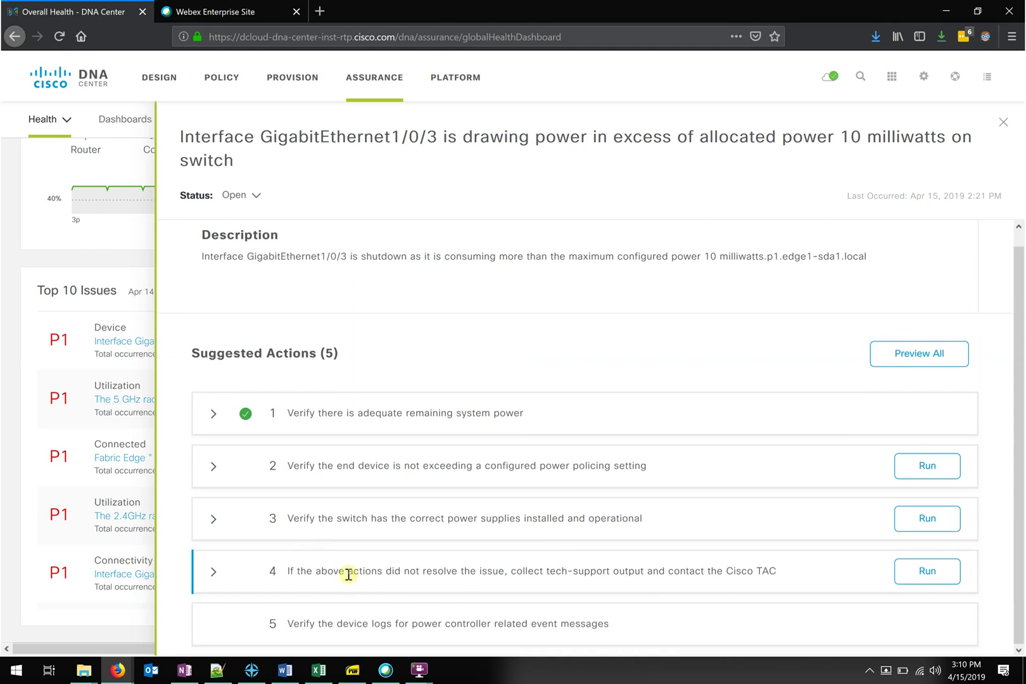
pyautogui.moveTo(347, 572); pyautogui.dragTo(613, 572)
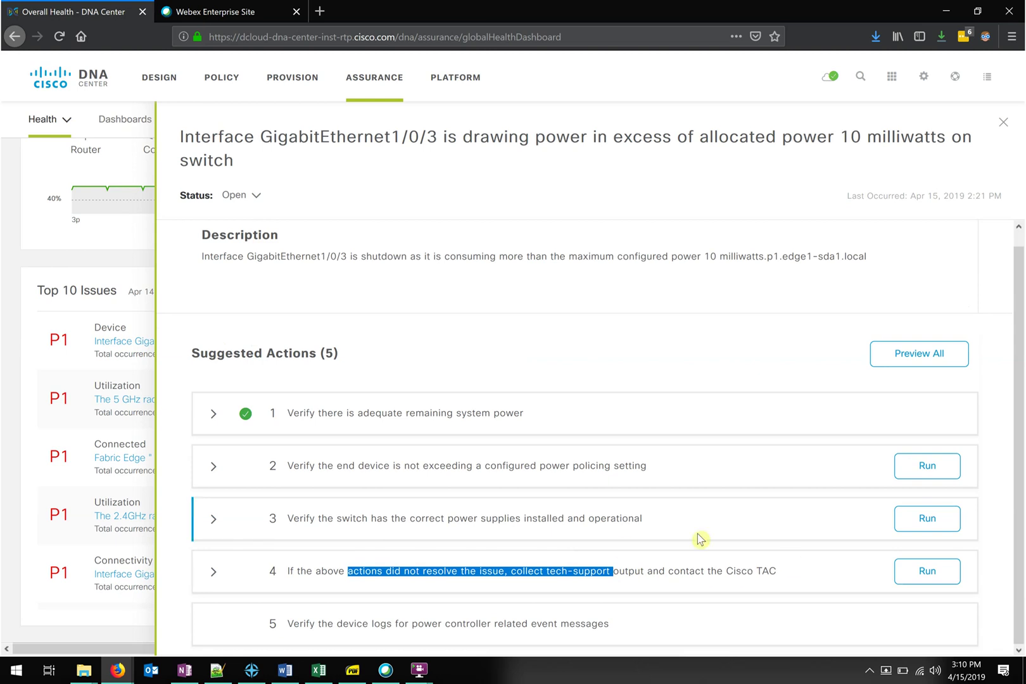
pyautogui.click(1005, 125)
pyautogui.scroll(5, 659, 313)
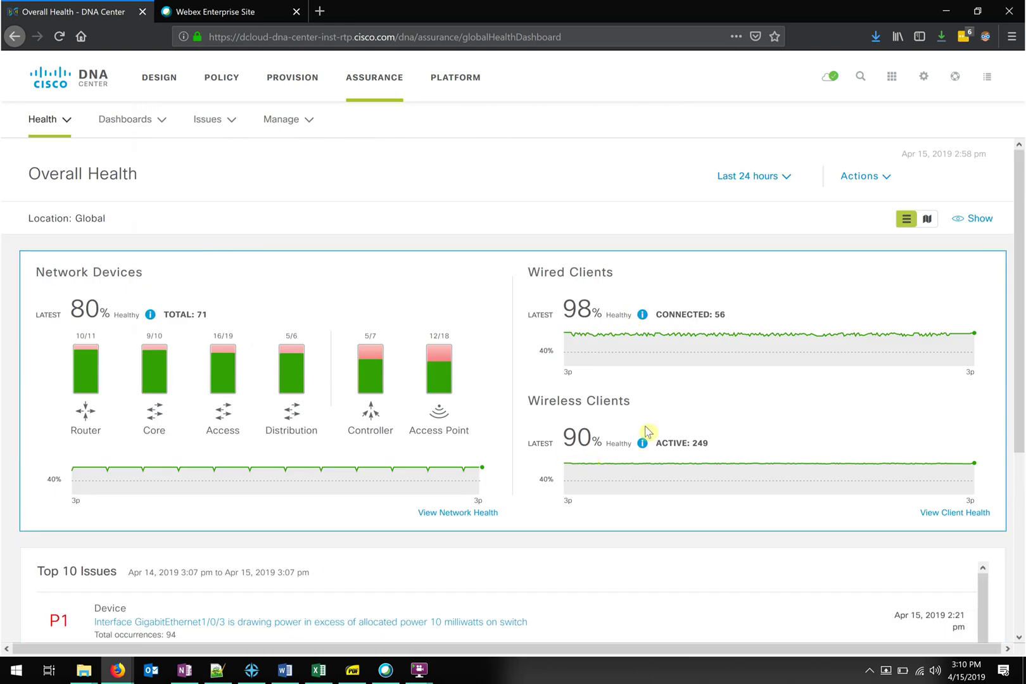
# - Open the Client Health dashboard and bring the Wireless Clients and Wired Clients onboarding charts into view
pyautogui.click(43, 124)
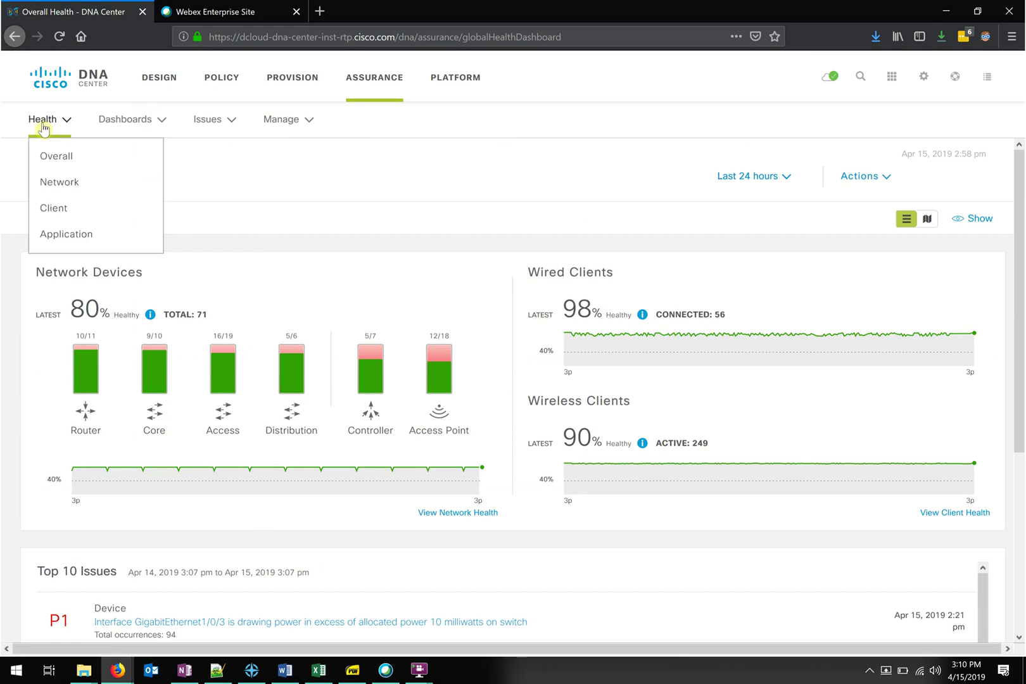
pyautogui.click(60, 212)
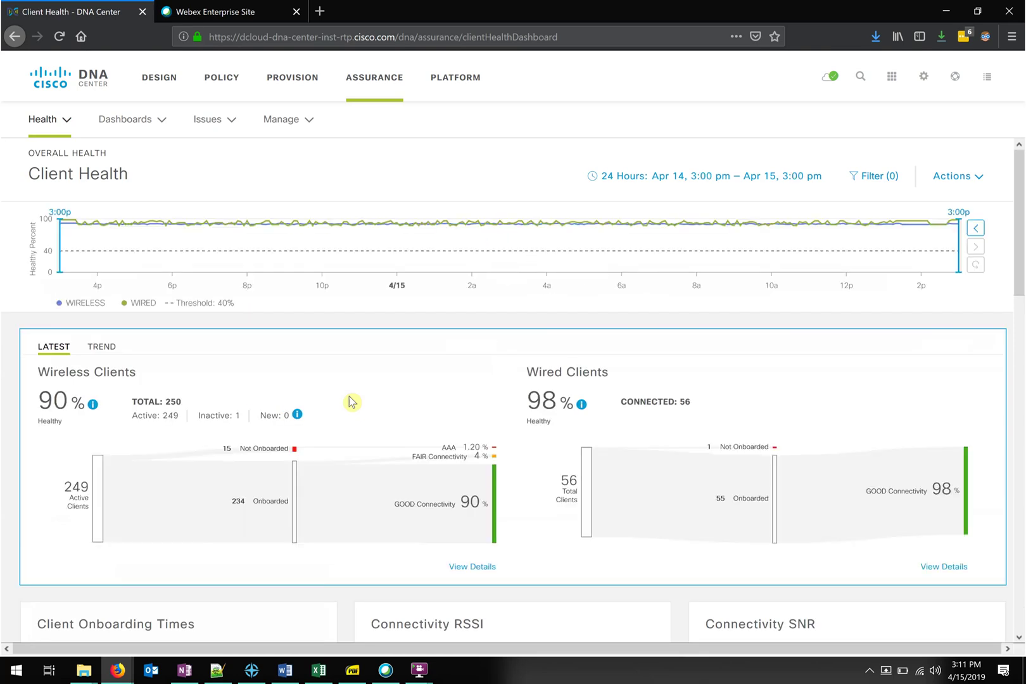
pyautogui.scroll(-1, 494, 427)
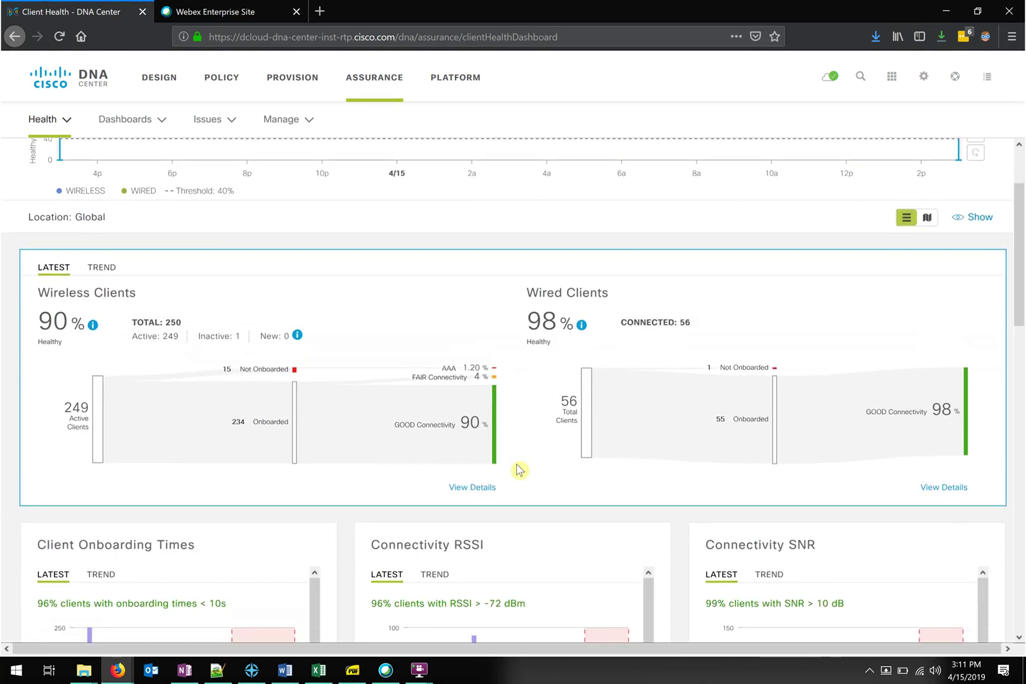
pyautogui.scroll(-1, 519, 470)
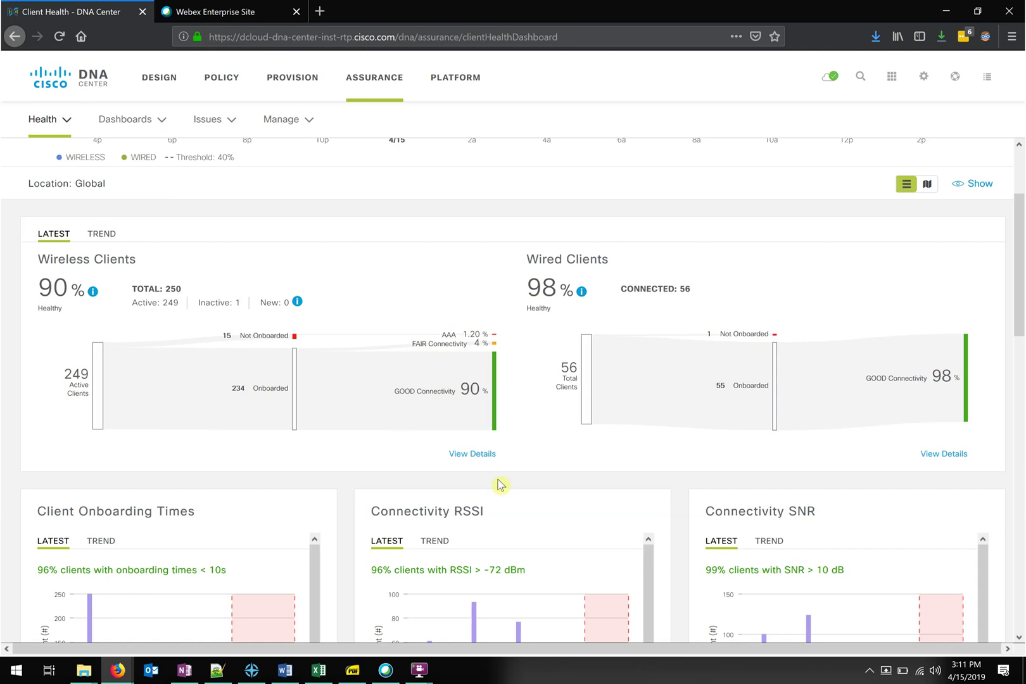
# - Open the Wireless Clients details and list the clients failing at AAA, followed by all Not Onboarded clients
pyautogui.click(476, 454)
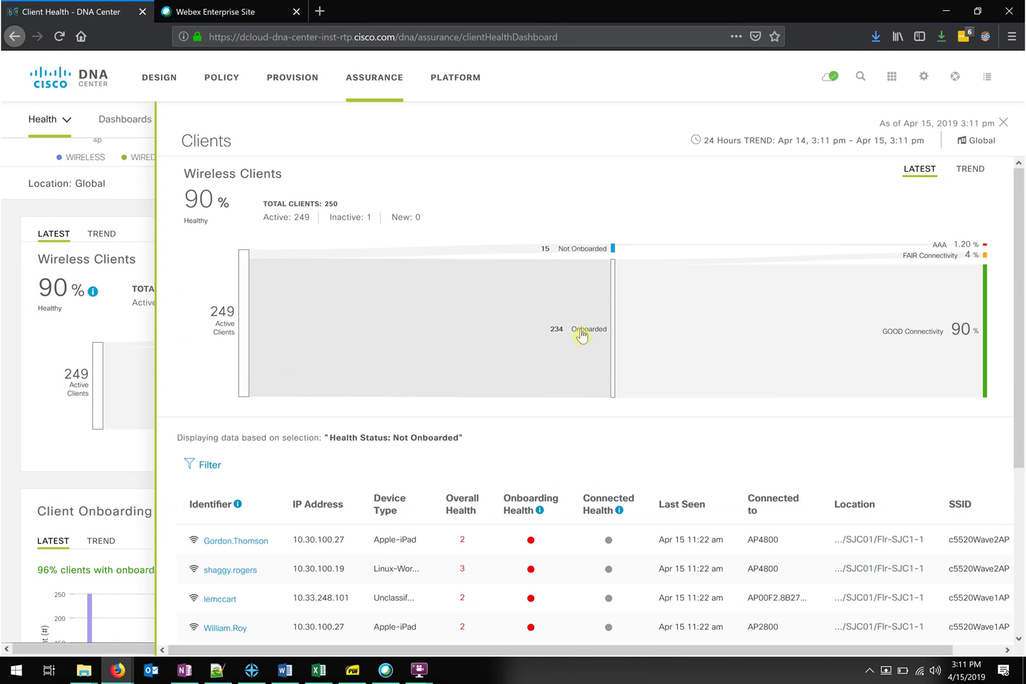
pyautogui.click(941, 246)
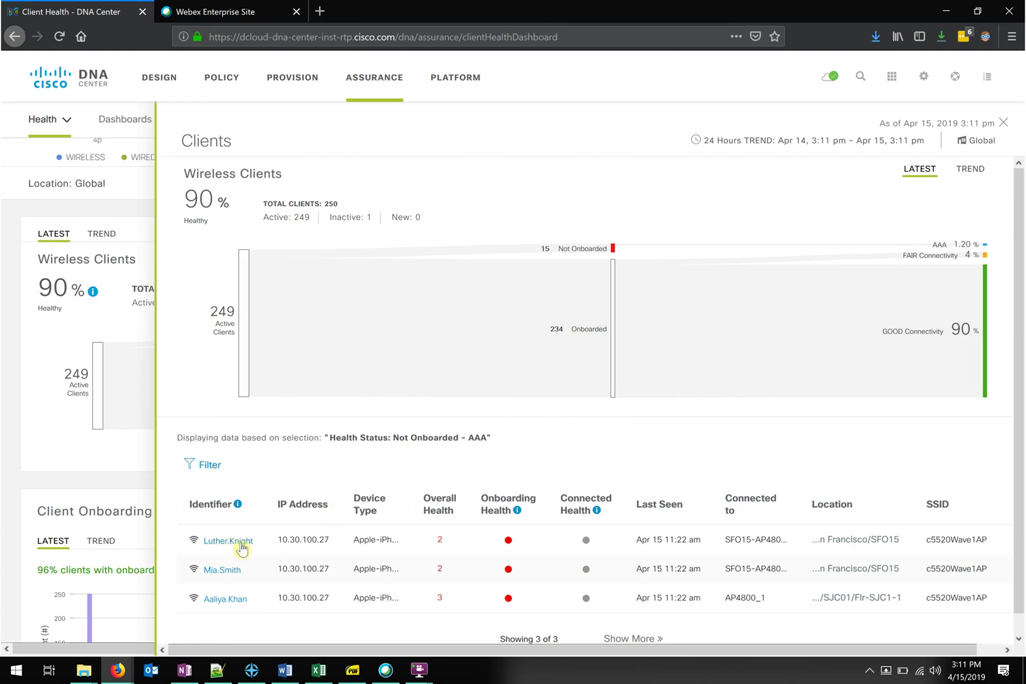
pyautogui.click(575, 252)
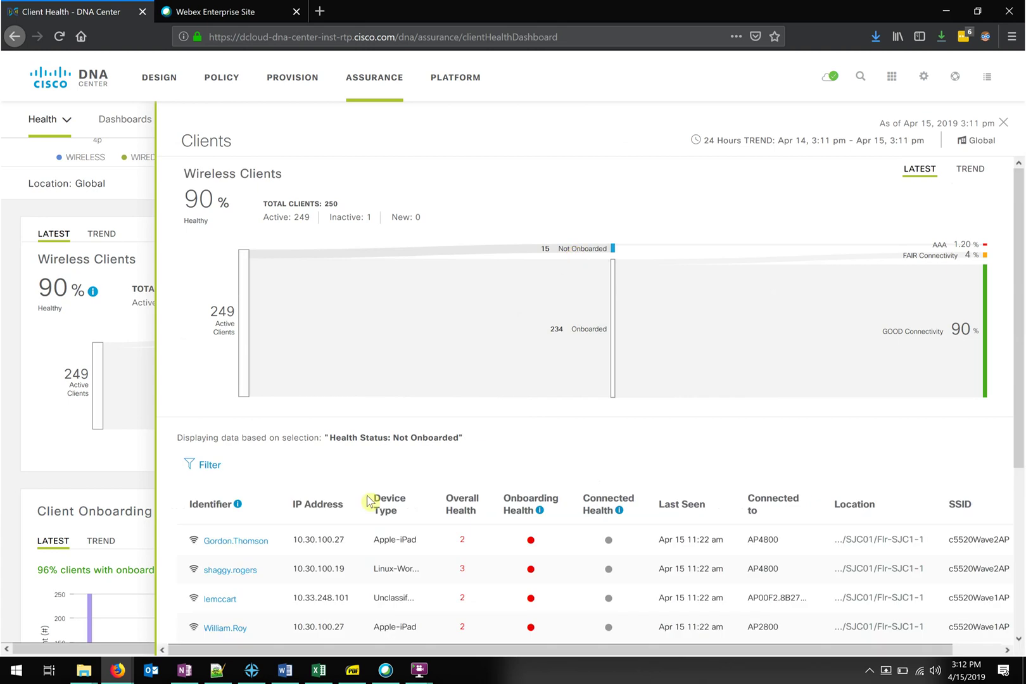
pyautogui.scroll(-3, 327, 560)
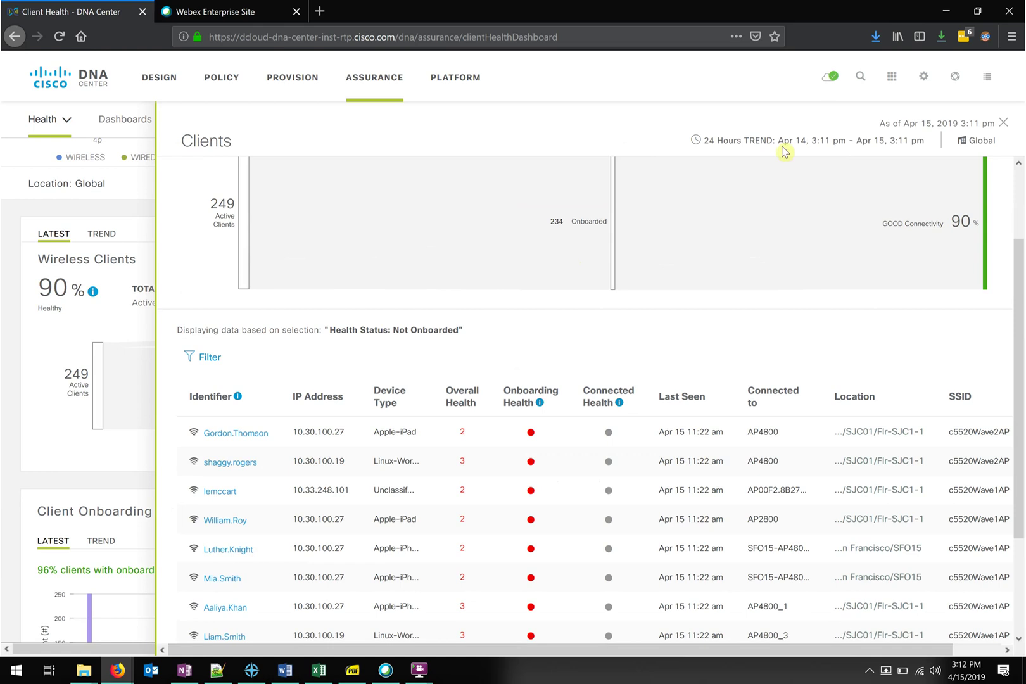
# - Search globally for the affected wireless user by first name and open the matching full-name user's User 360 page, closing the Clients details
pyautogui.click(860, 80)
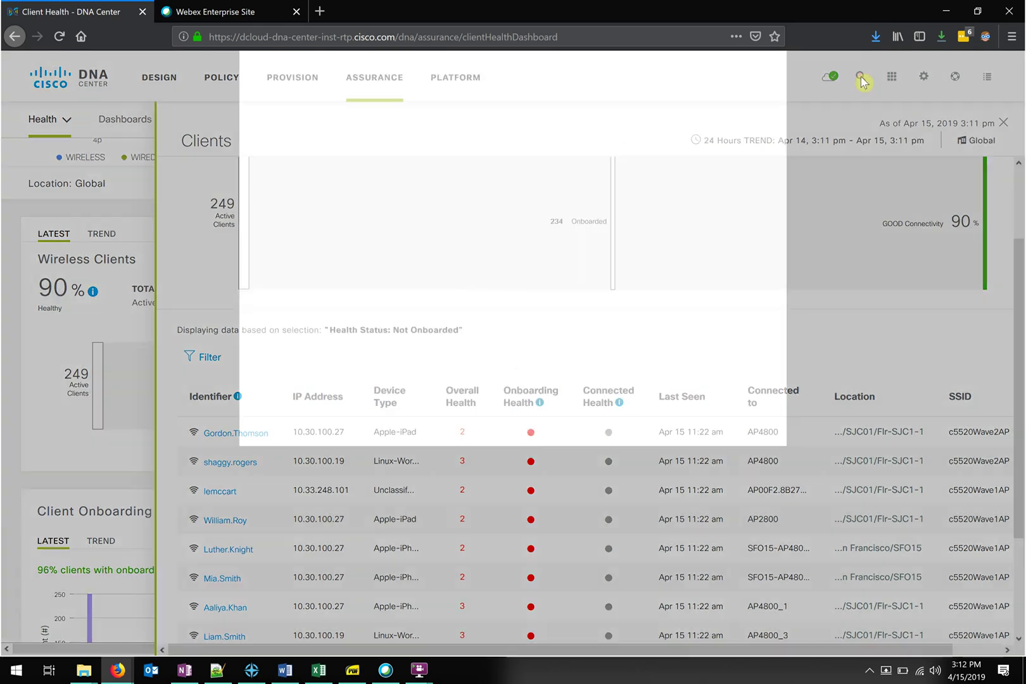
pyautogui.write('willia')
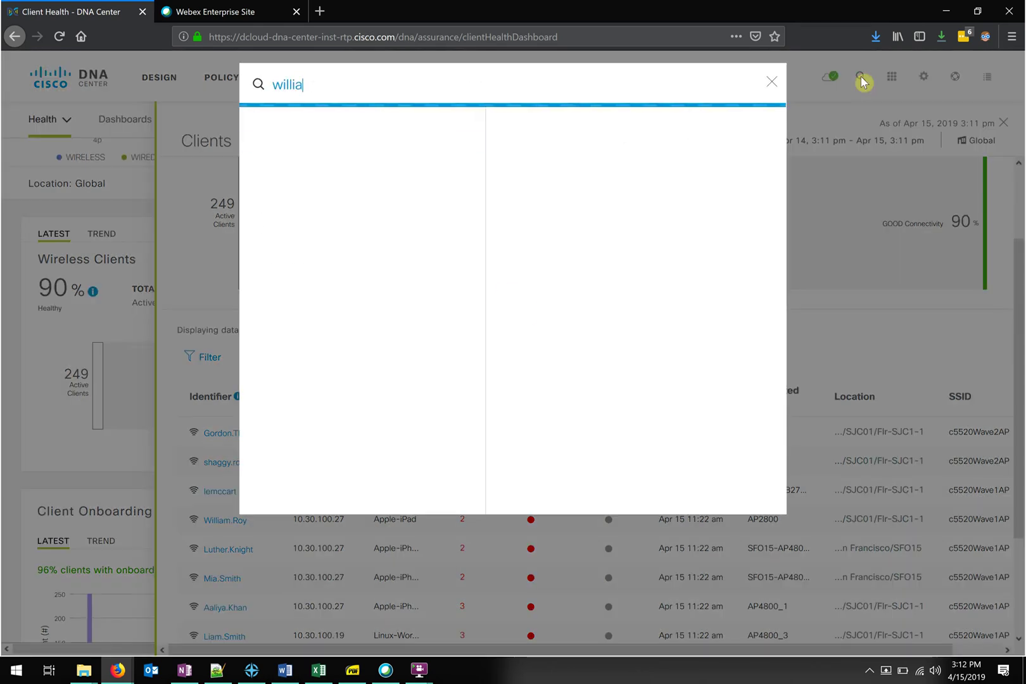
pyautogui.write('m')
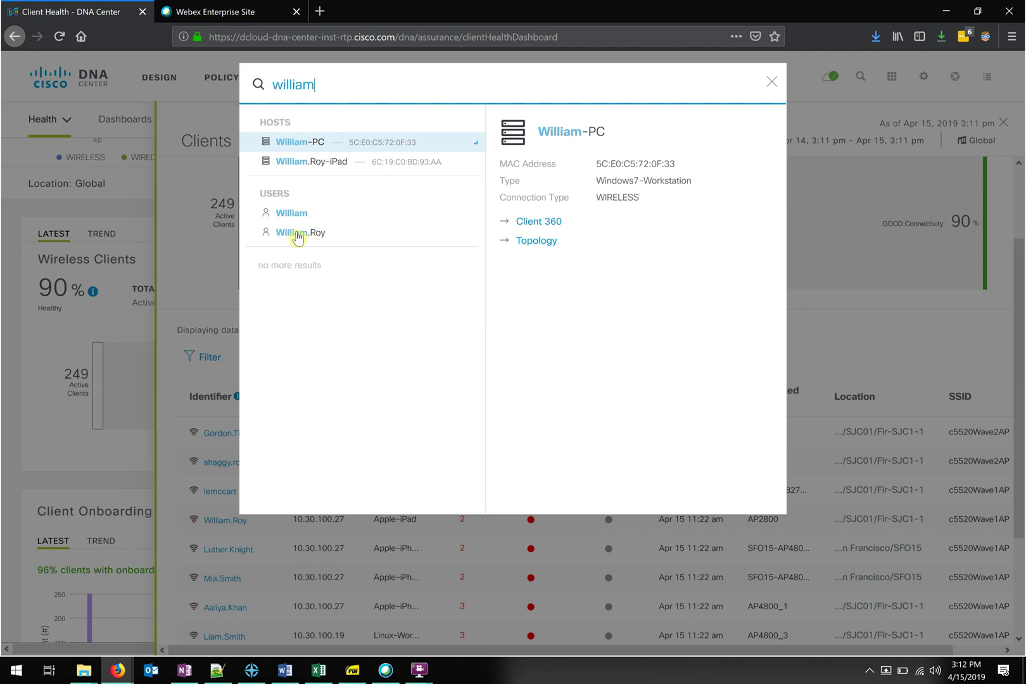
pyautogui.click(297, 235)
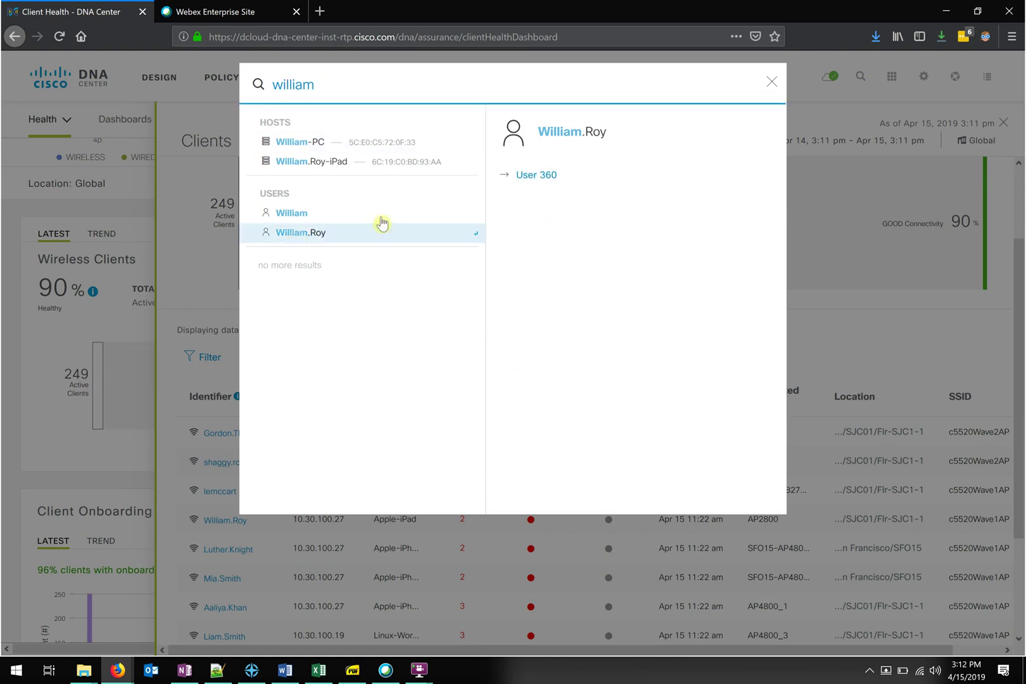
pyautogui.click(528, 175)
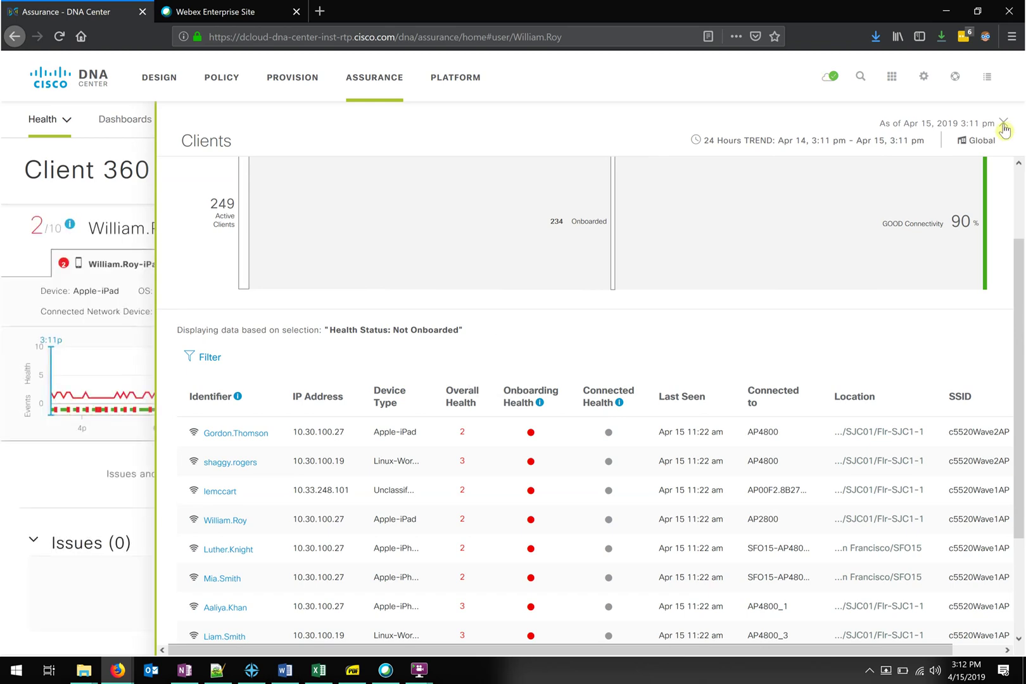
pyautogui.click(1003, 126)
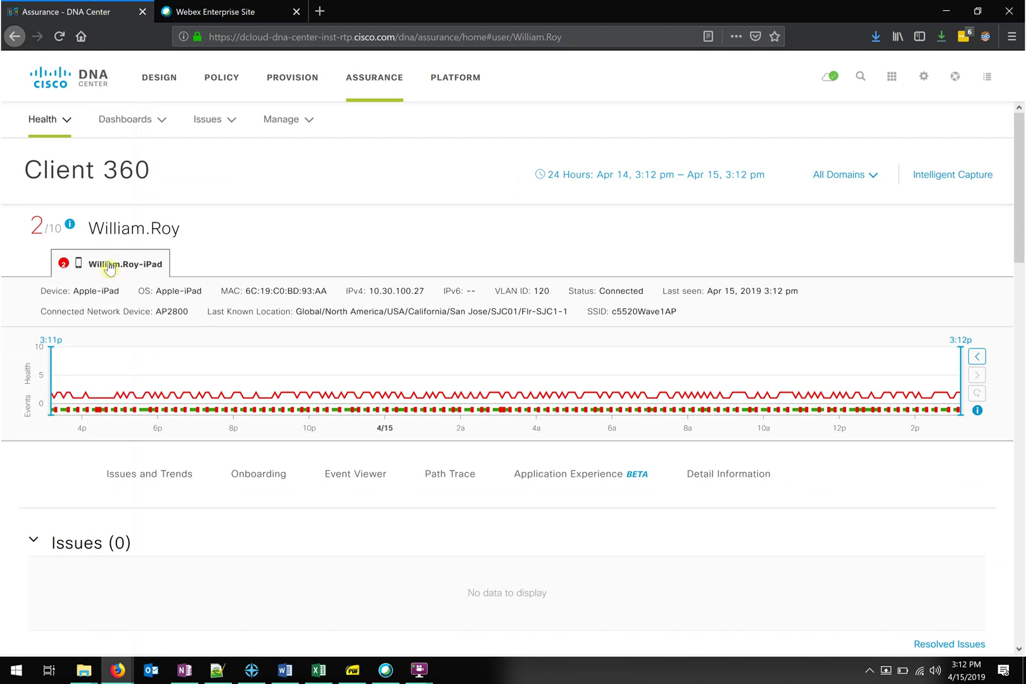
# - Narrow the client's health timeline to the window from 3:56p to 5:11p
pyautogui.moveTo(108, 266)
pyautogui.moveTo(103, 386)
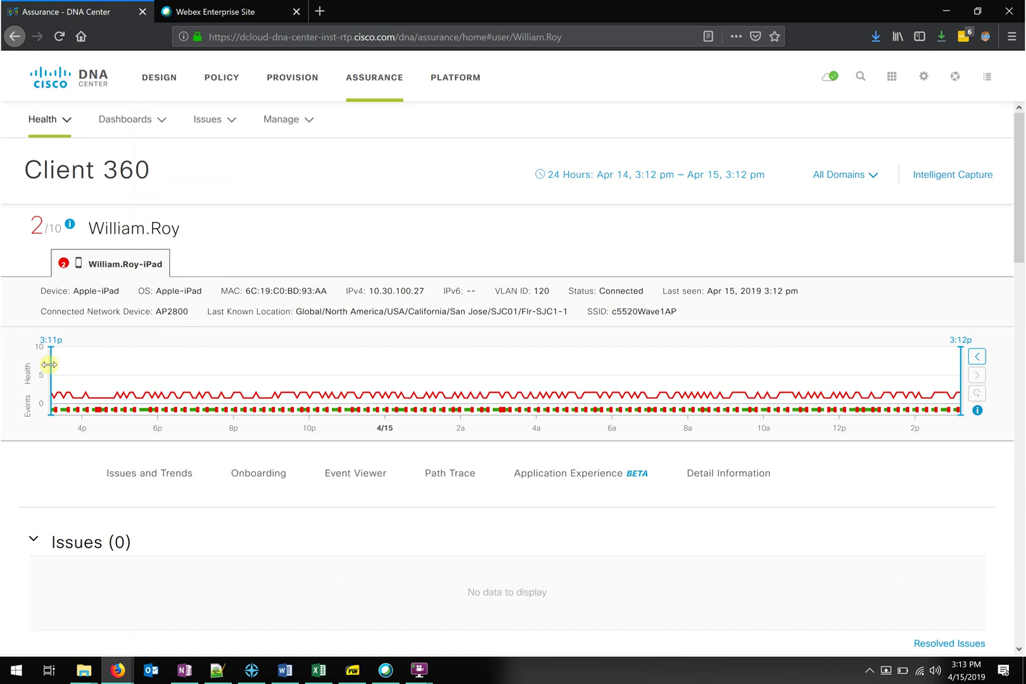
pyautogui.moveTo(50, 364)
pyautogui.mouseDown()
pyautogui.moveTo(65, 385)
pyautogui.moveTo(79, 379)
pyautogui.mouseUp()
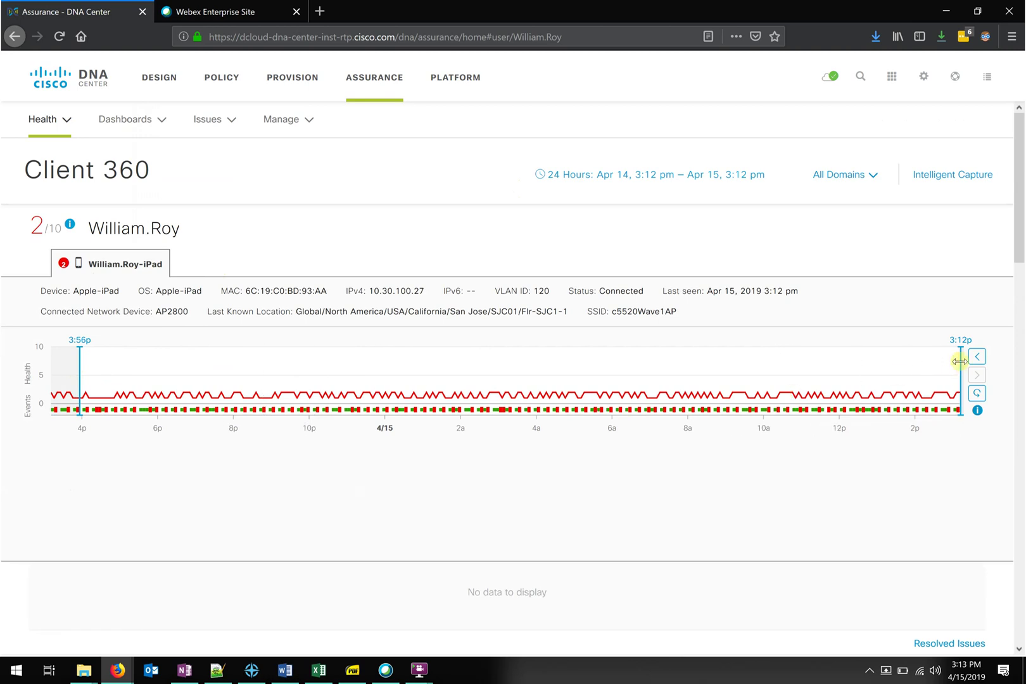
pyautogui.moveTo(960, 366)
pyautogui.mouseDown()
pyautogui.moveTo(608, 371)
pyautogui.moveTo(364, 399)
pyautogui.moveTo(241, 398)
pyautogui.mouseUp()
pyautogui.moveTo(148, 397); pyautogui.dragTo(127, 396)
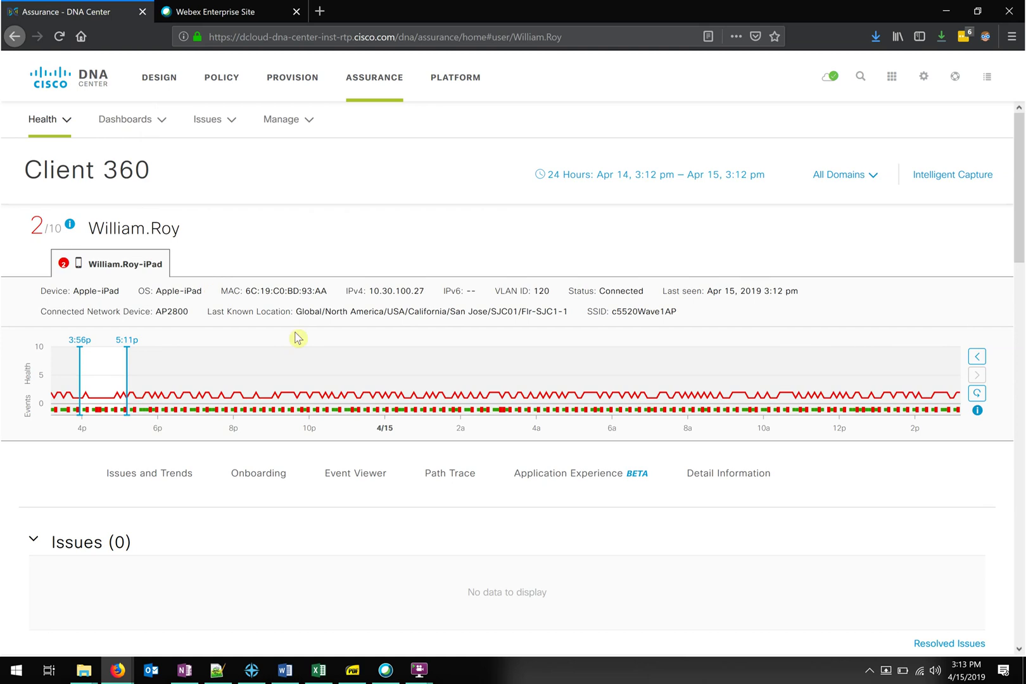
# - Examine the client's Onboarding path, viewing the details of the c5520Wave1AP SSID and the AP2800 access point
pyautogui.scroll(-1, 394, 336)
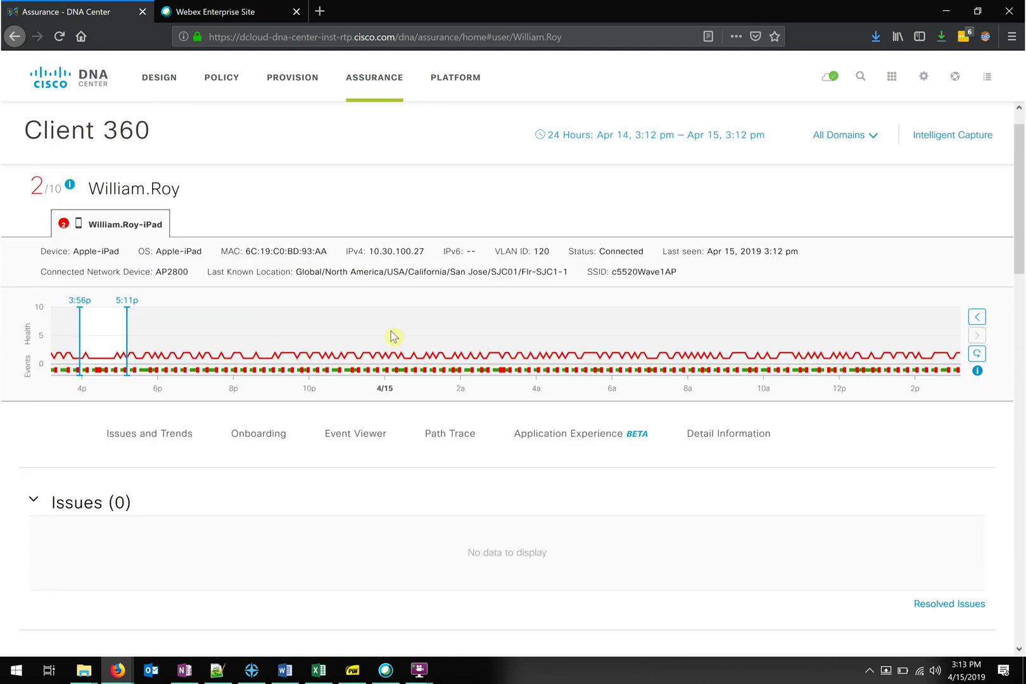
pyautogui.scroll(-2, 394, 337)
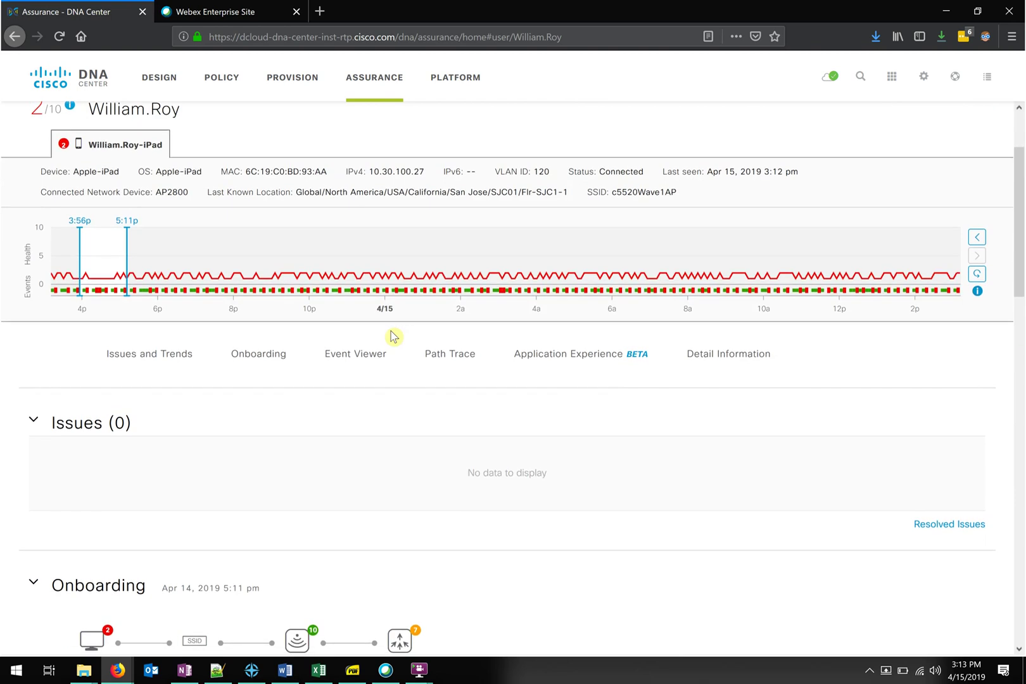
pyautogui.scroll(2, 393, 337)
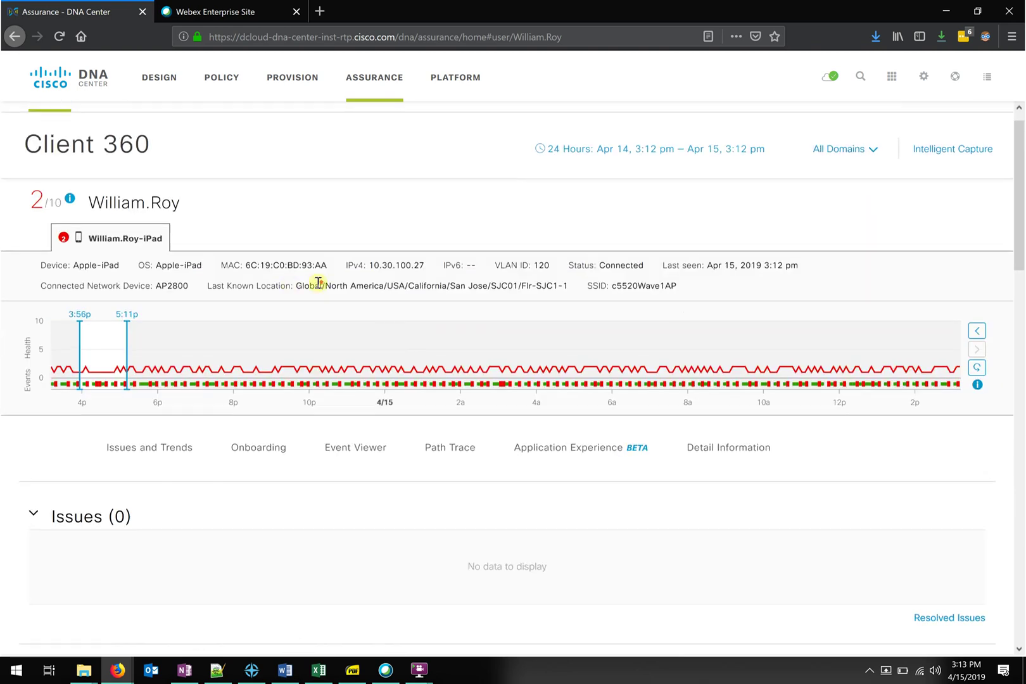
pyautogui.scroll(1, 317, 287)
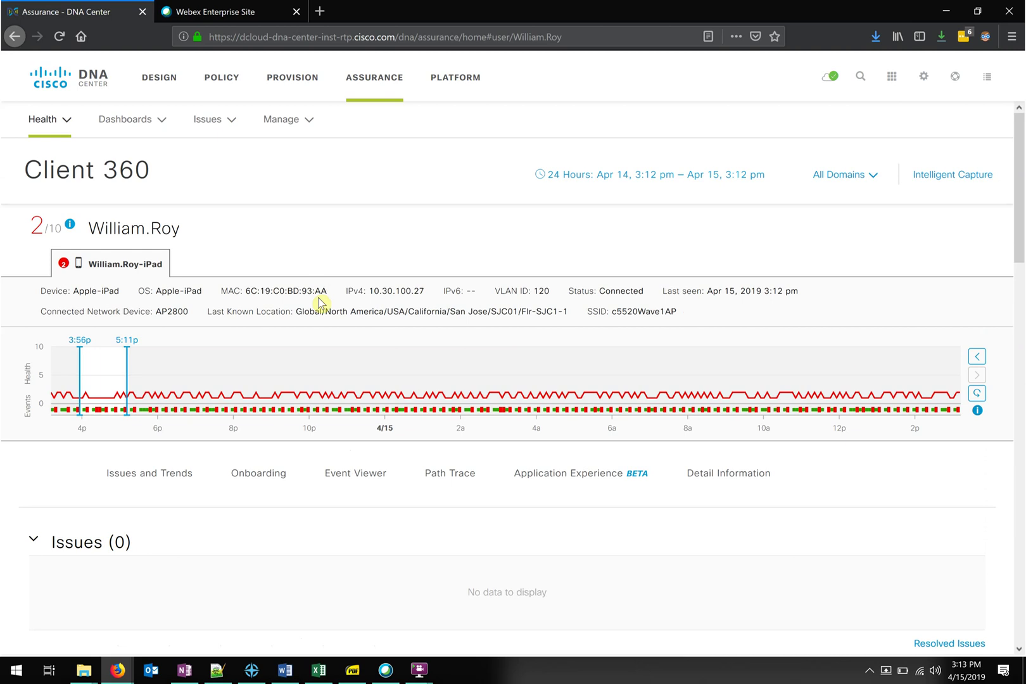
pyautogui.click(129, 381)
pyautogui.click(269, 459)
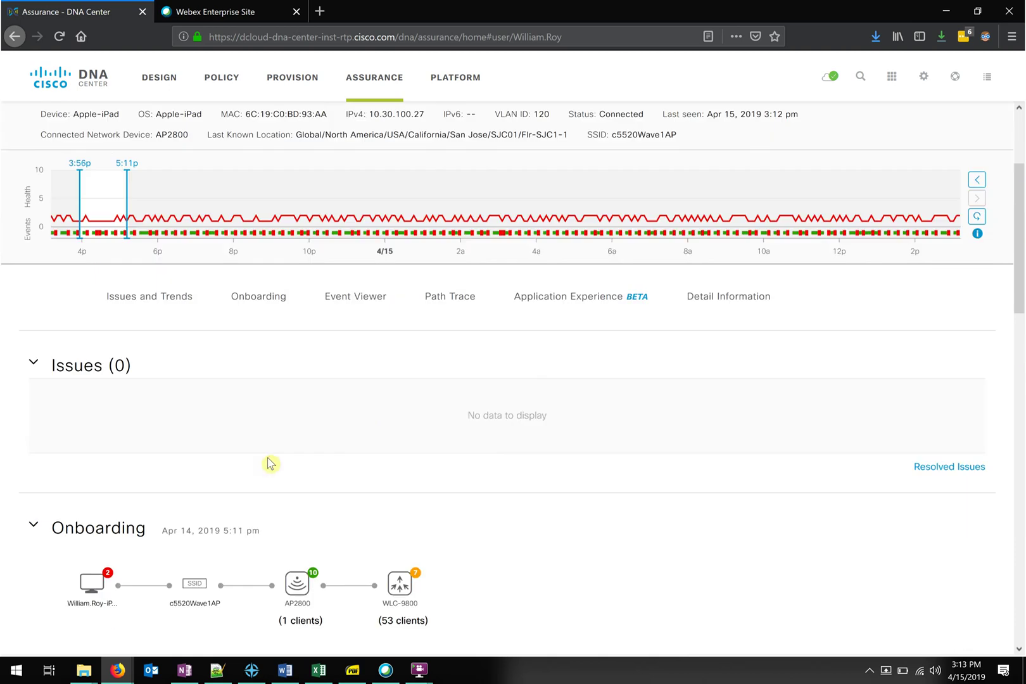
pyautogui.scroll(-4, 501, 464)
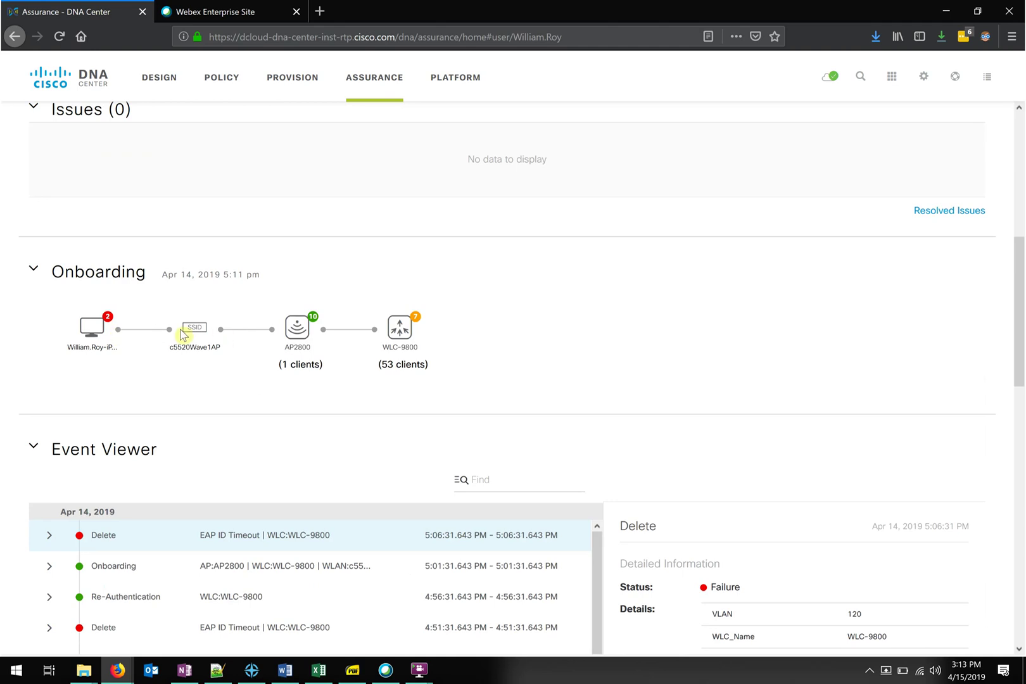
pyautogui.moveTo(194, 336)
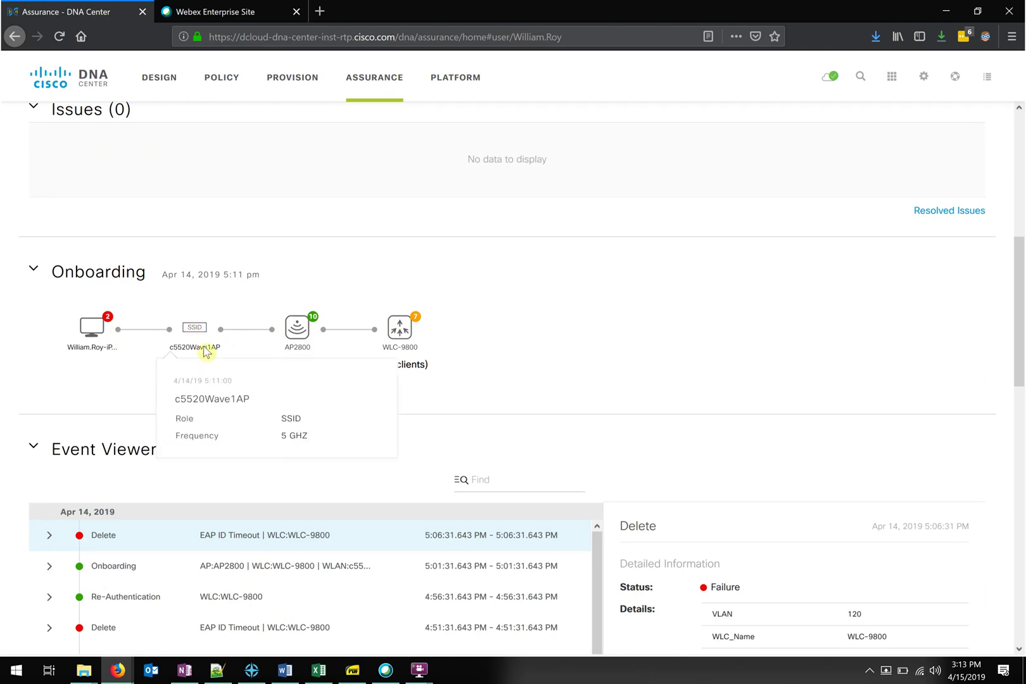
pyautogui.moveTo(298, 329)
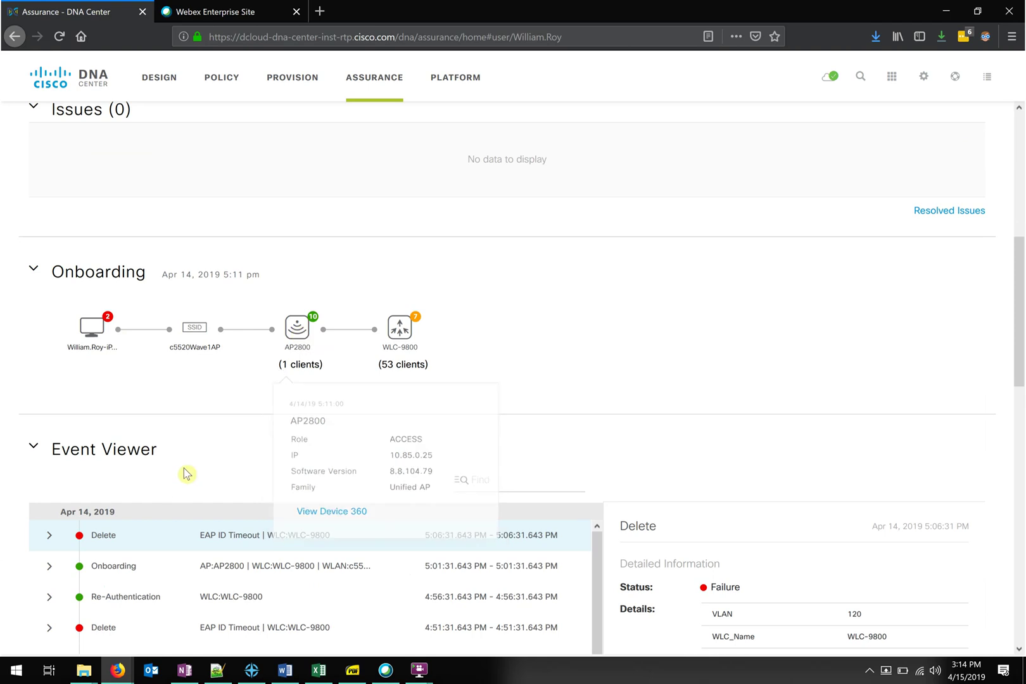
# - Expand the 4:51:31 PM Delete event in the Event Viewer and review its authentication and deauthentication sub-events
pyautogui.scroll(-3, 679, 494)
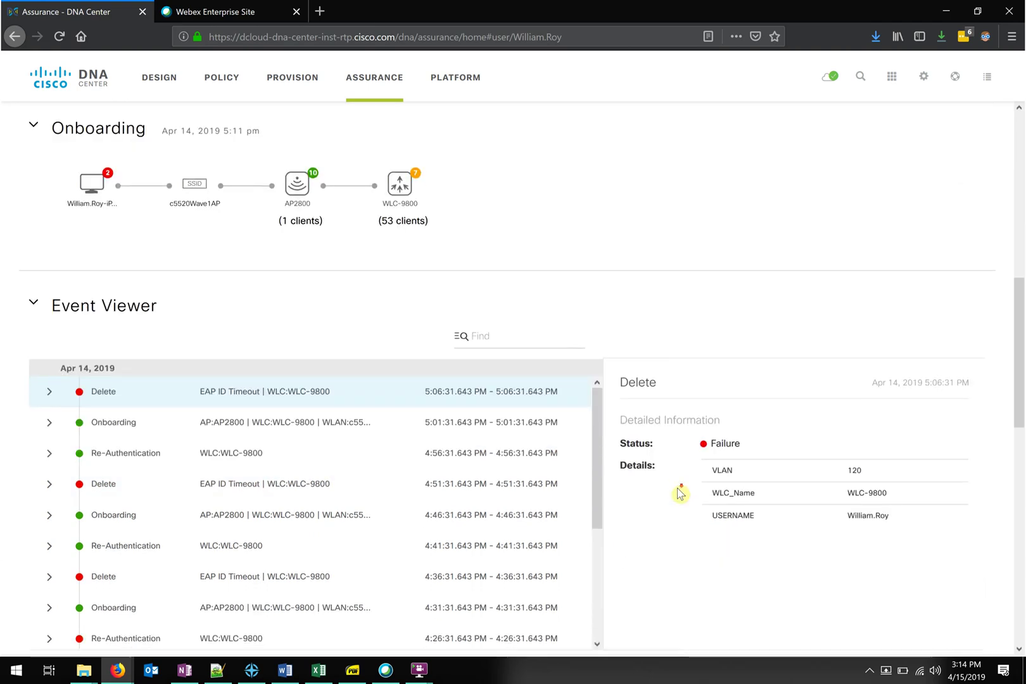
pyautogui.scroll(-2, 679, 494)
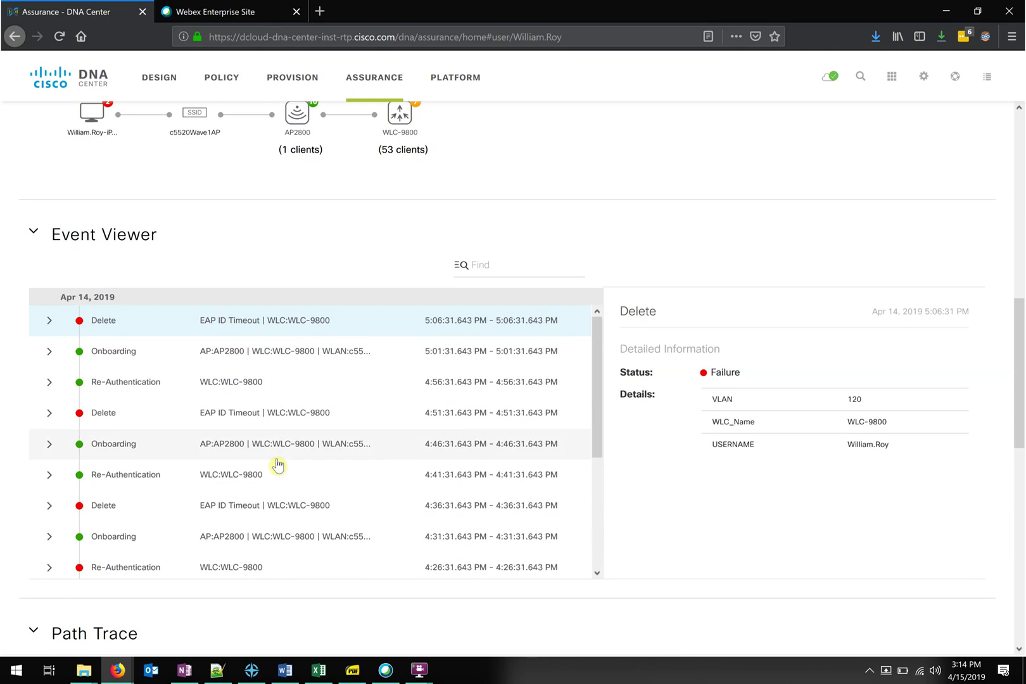
pyautogui.scroll(-2, 279, 466)
pyautogui.click(49, 360)
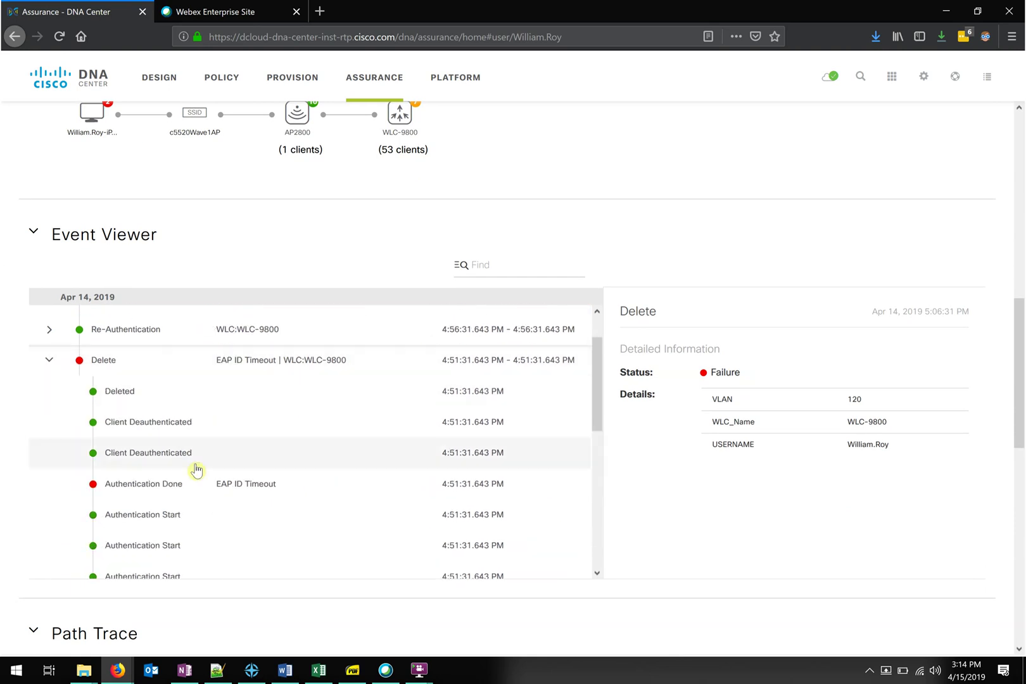
pyautogui.scroll(-3, 259, 524)
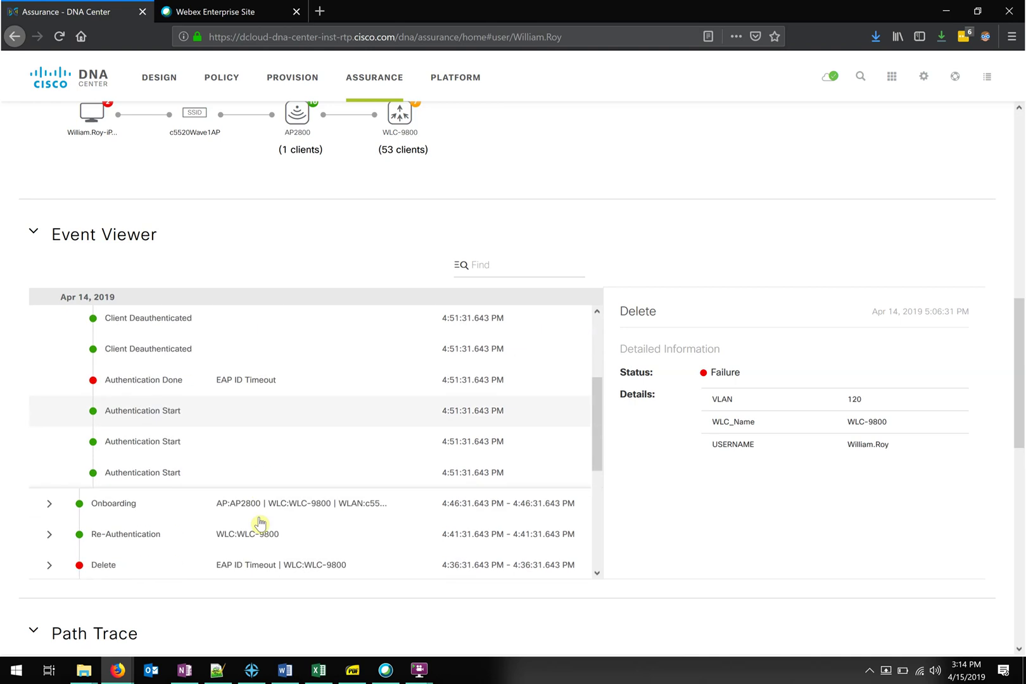
pyautogui.scroll(-3, 259, 523)
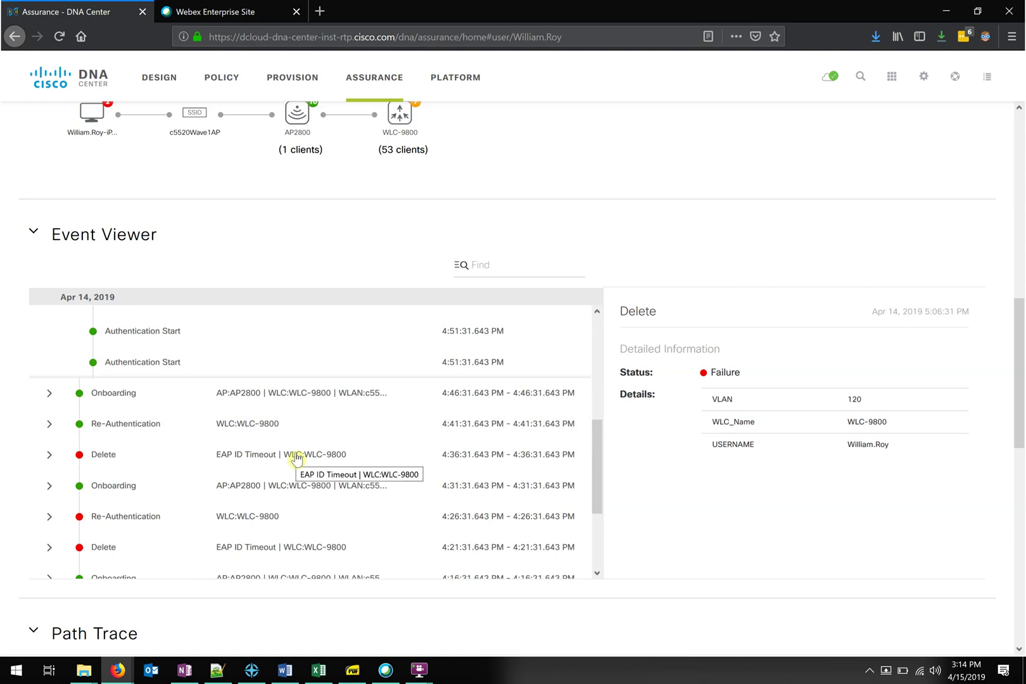
pyautogui.scroll(3, 295, 457)
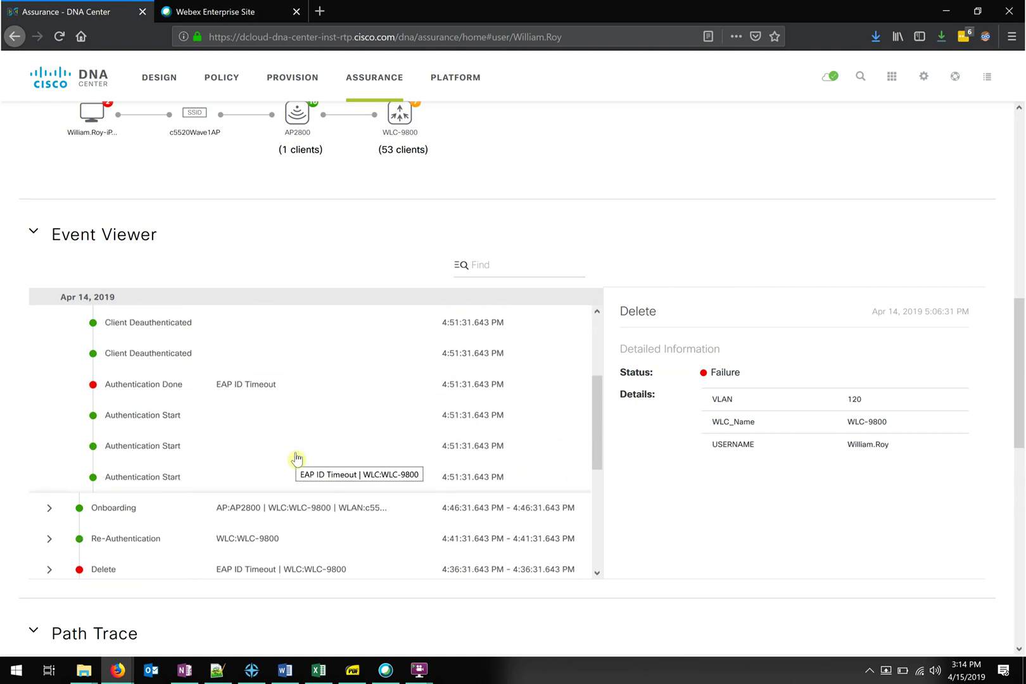
# - Collapse the expanded 4:51:31 PM Delete event in the Event Viewer
pyautogui.scroll(2, 194, 398)
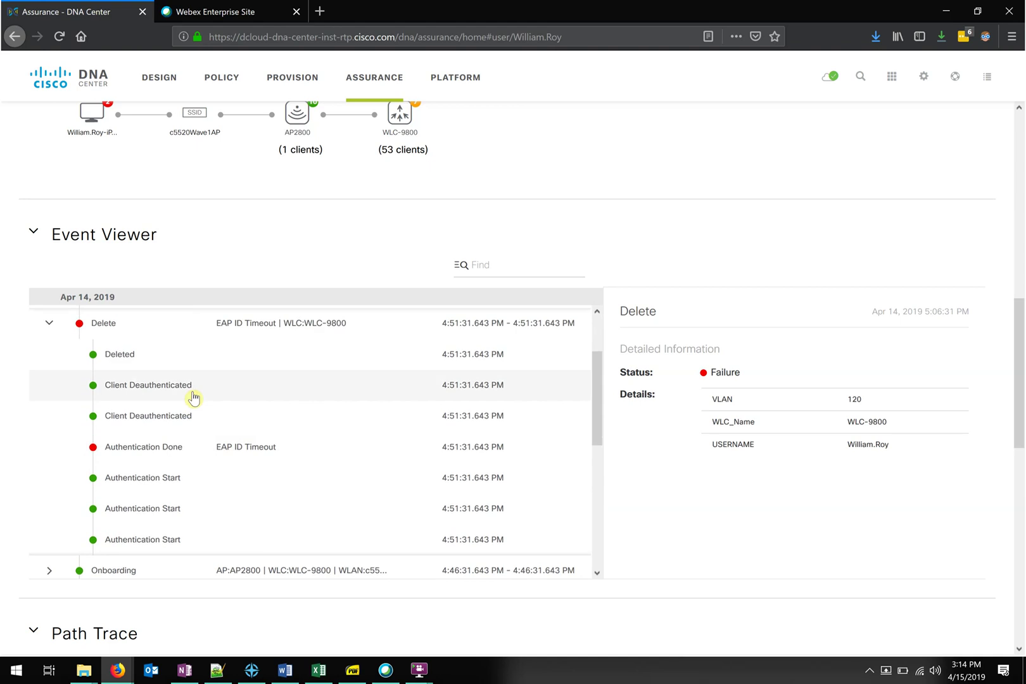
pyautogui.scroll(1, 194, 397)
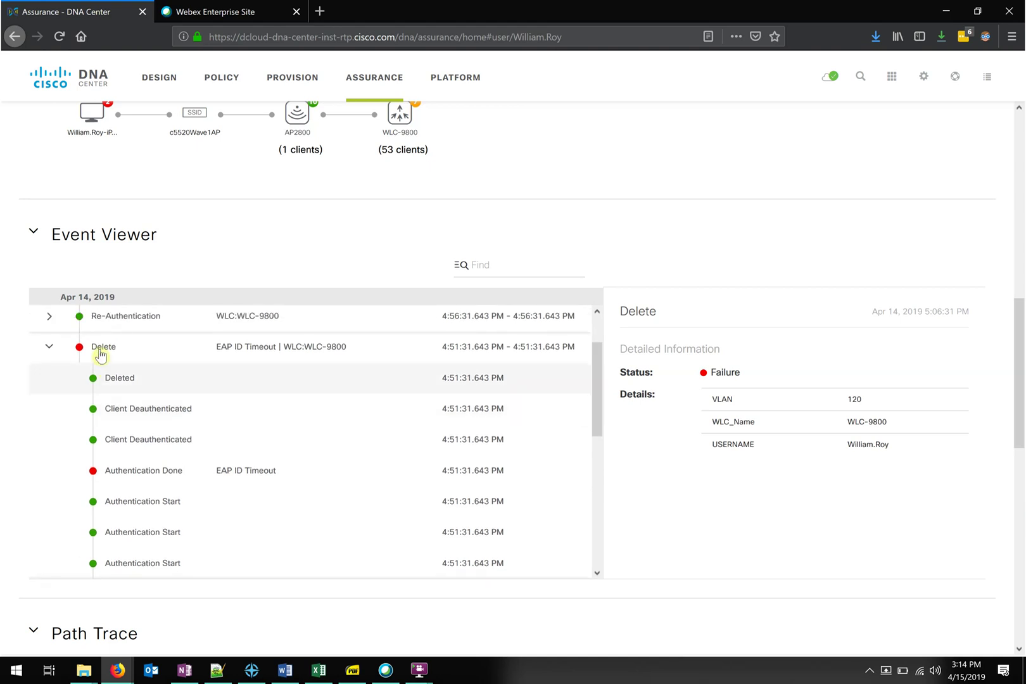
pyautogui.click(48, 348)
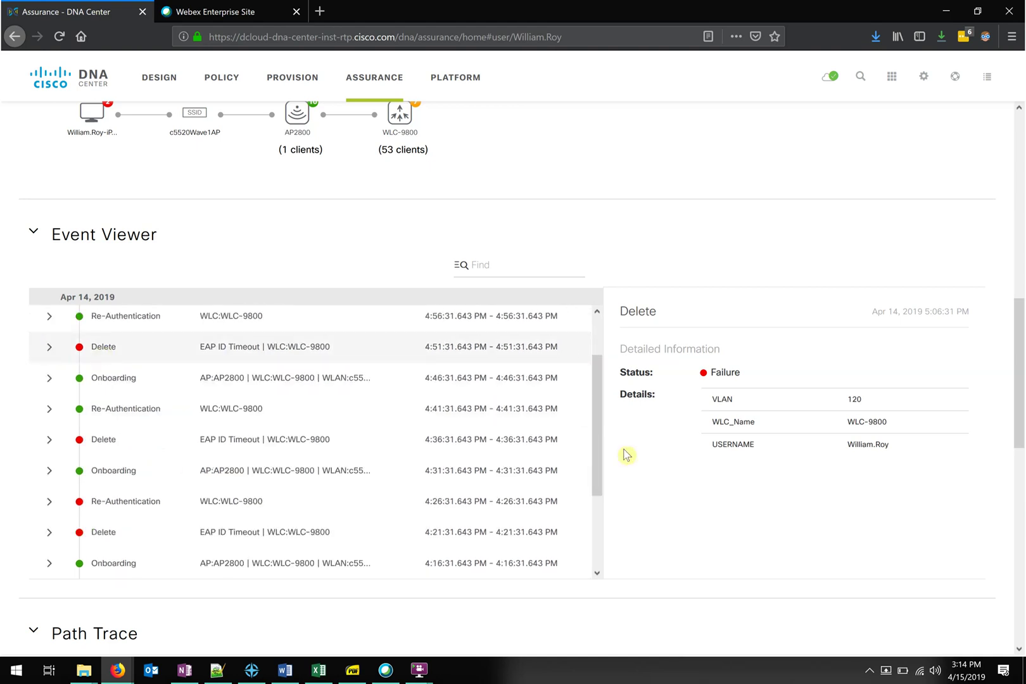
# - Examine the rest of the Client 360 page, including Path Trace, the device summary and the Device Info under Detail Information
pyautogui.scroll(-2, 728, 490)
pyautogui.scroll(-4, 732, 491)
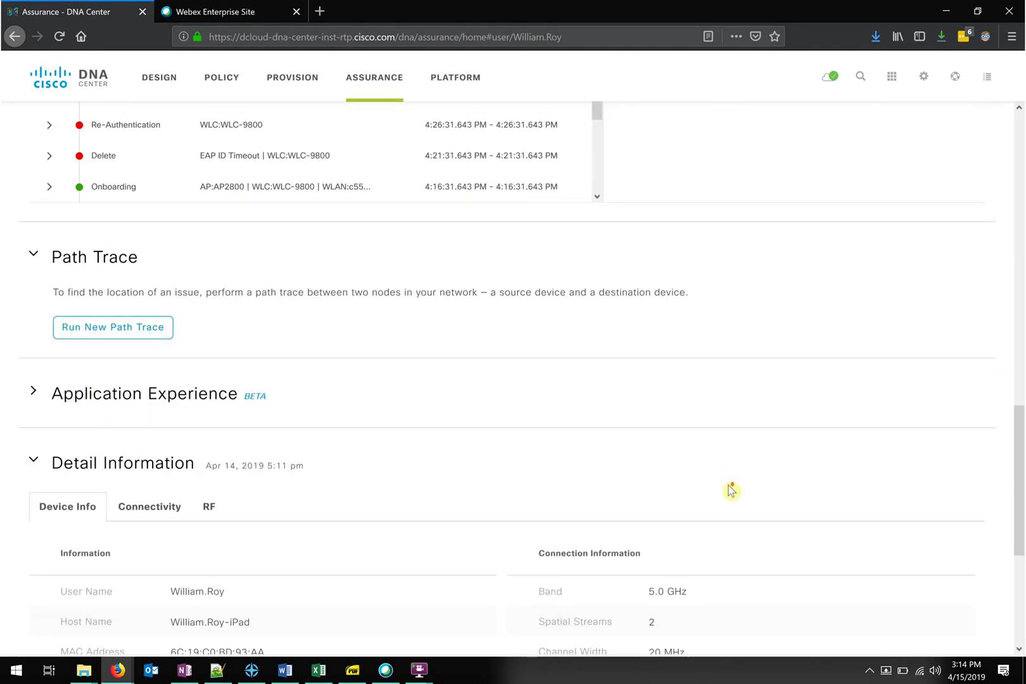
pyautogui.scroll(-1, 728, 491)
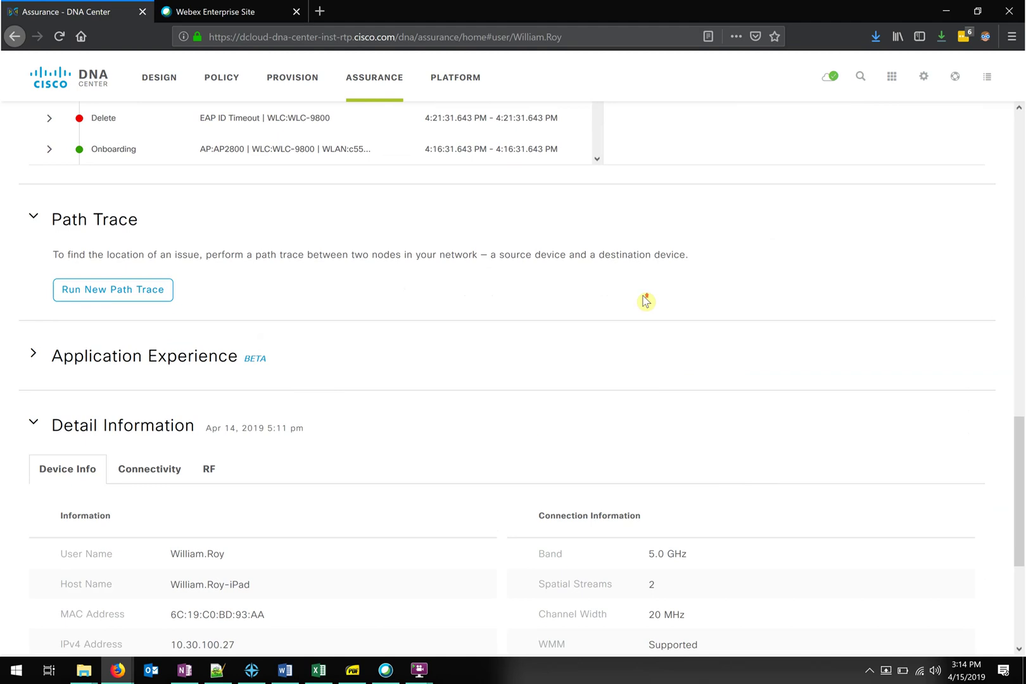
pyautogui.scroll(15, 646, 301)
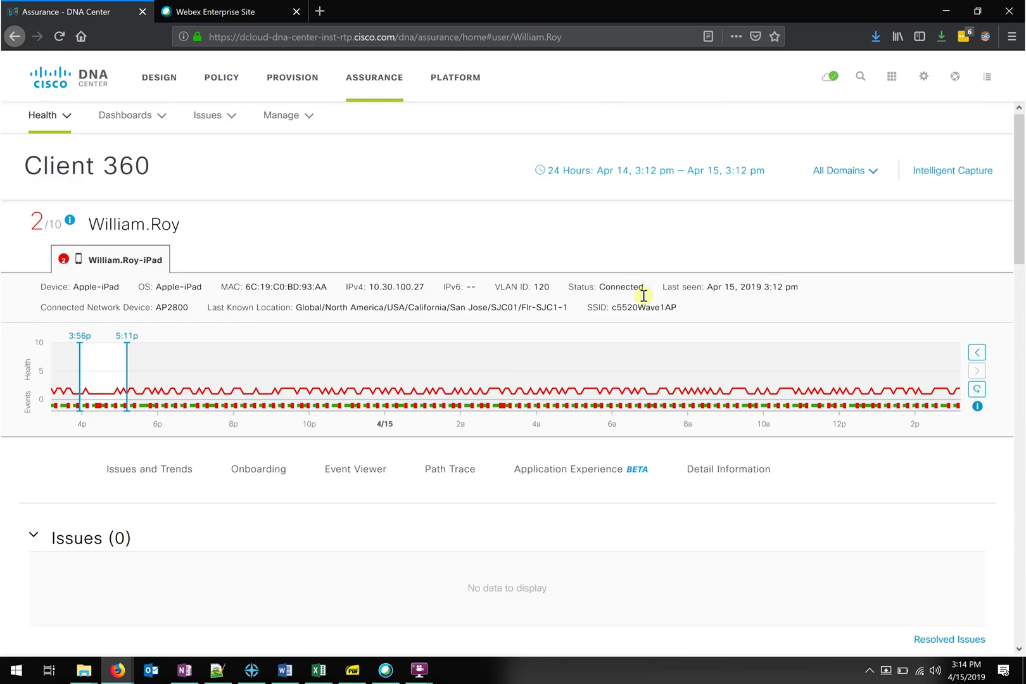
pyautogui.moveTo(161, 269)
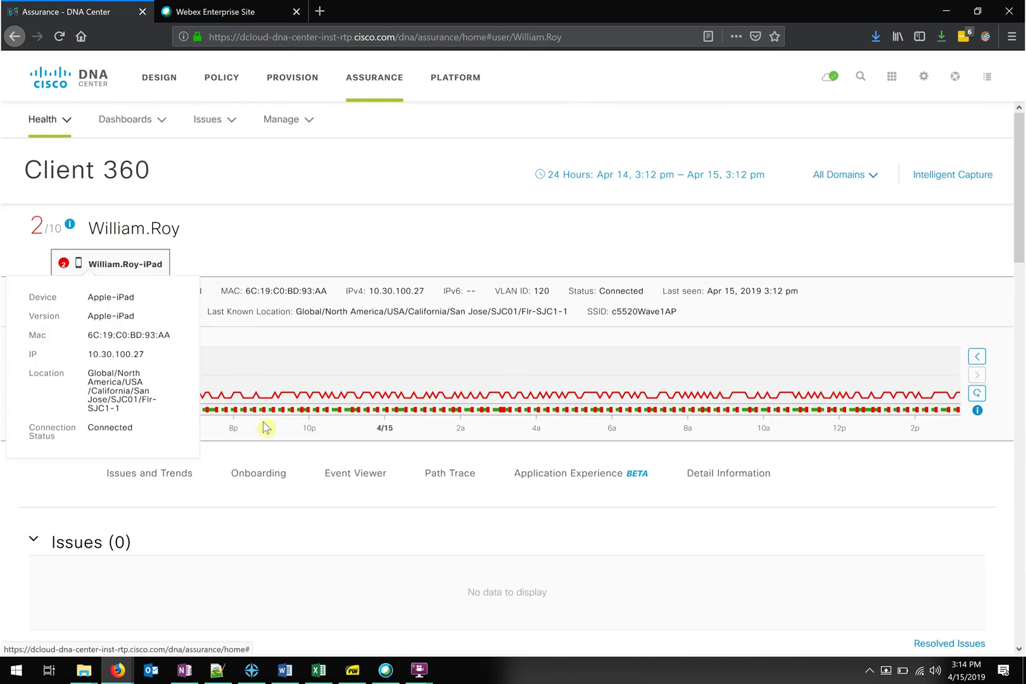
pyautogui.scroll(-2, 419, 416)
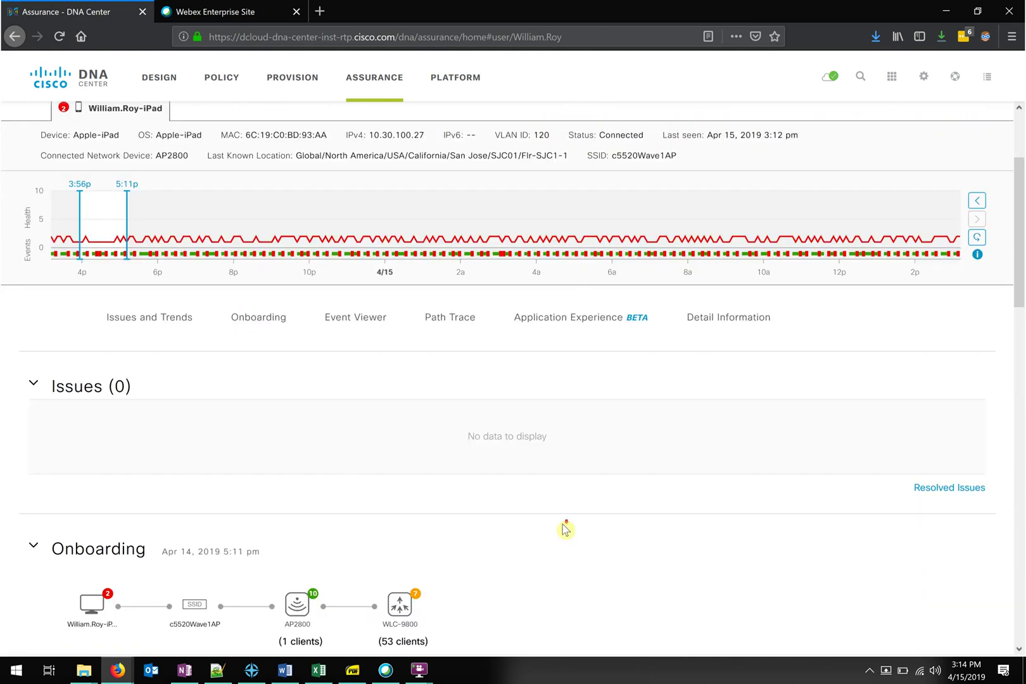
pyautogui.scroll(-6, 563, 524)
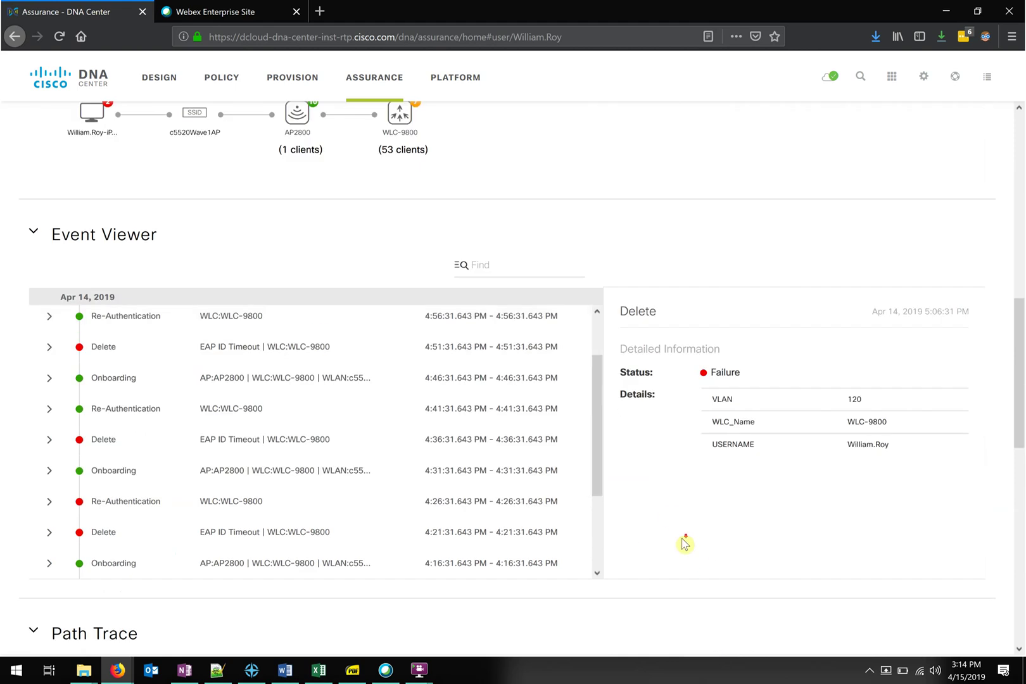
pyautogui.scroll(-7, 683, 543)
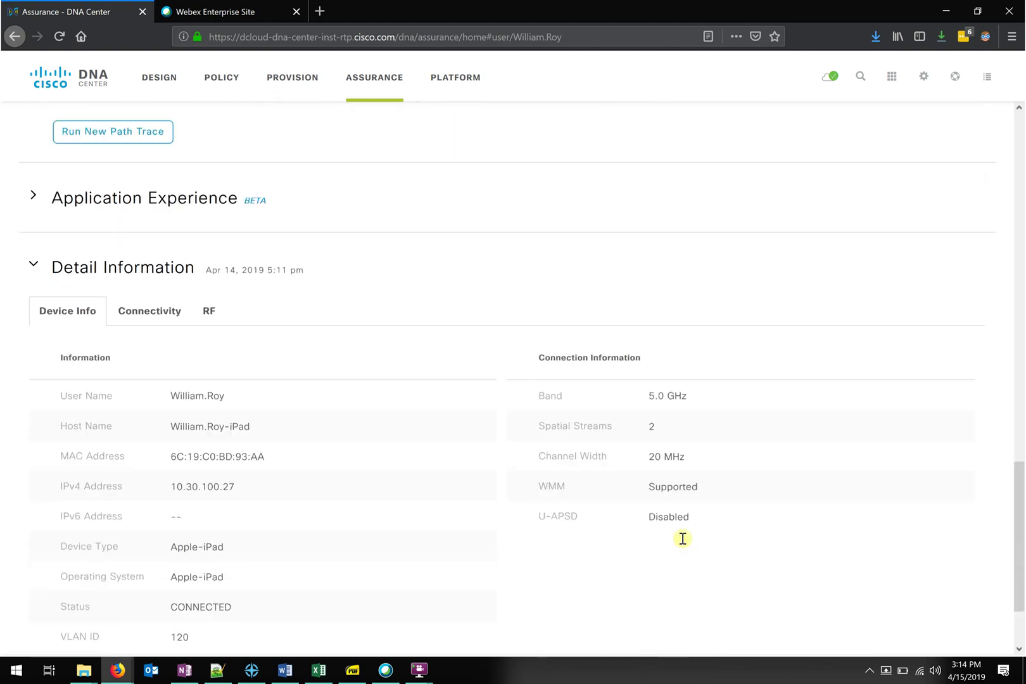
pyautogui.scroll(-1, 683, 541)
pyautogui.scroll(6, 684, 543)
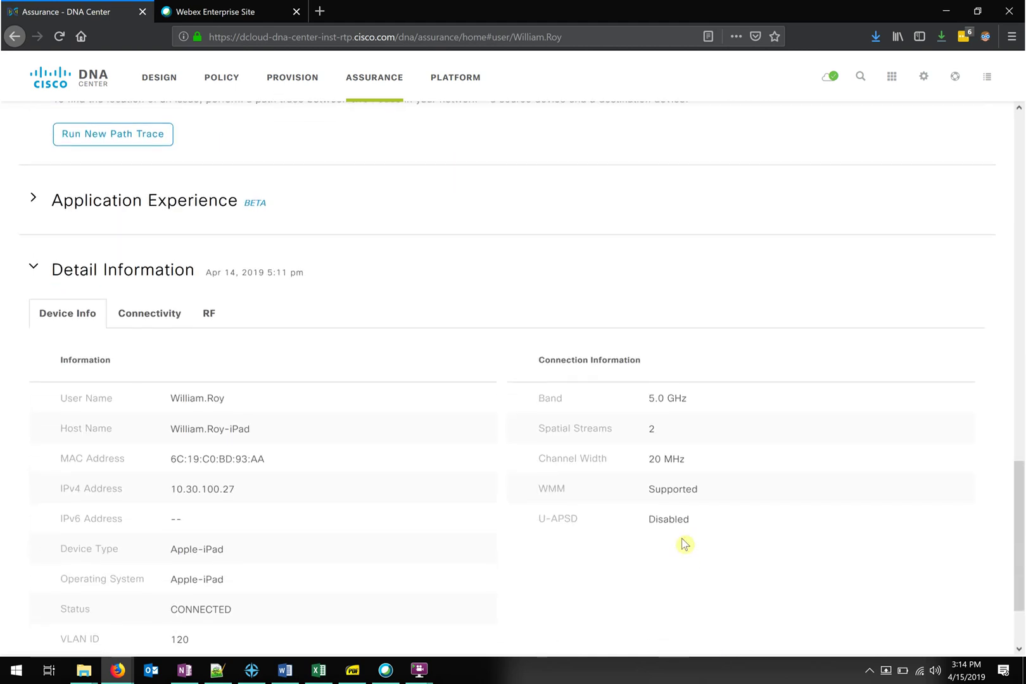
pyautogui.scroll(5, 684, 543)
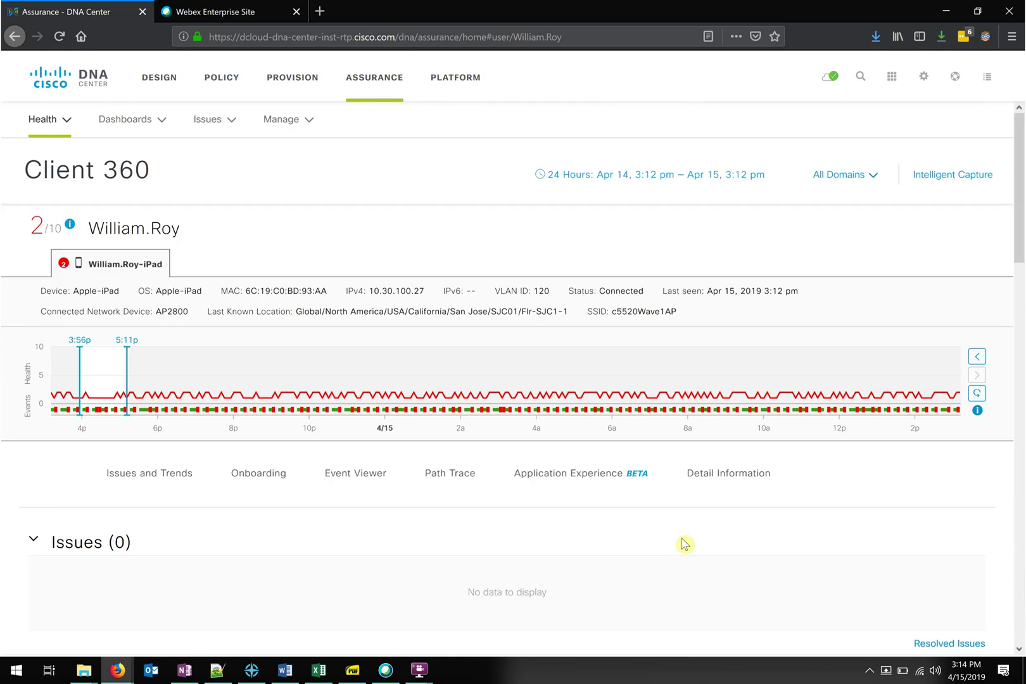
# - Open the Application Health dashboard and review its health timeline and the Application Health Summary
pyautogui.click(48, 122)
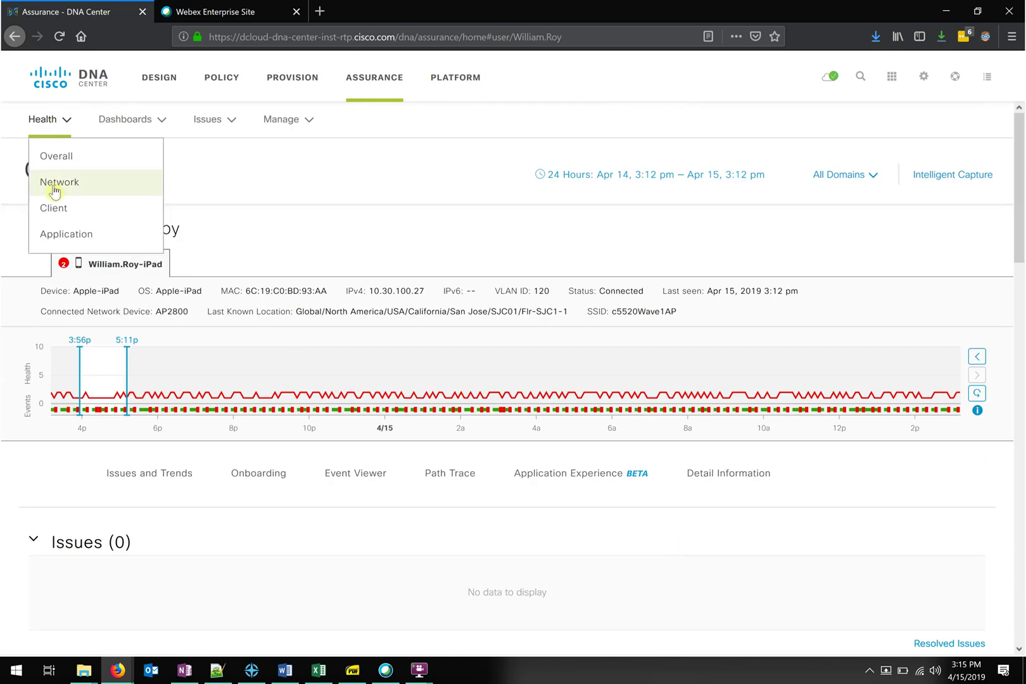
pyautogui.click(65, 236)
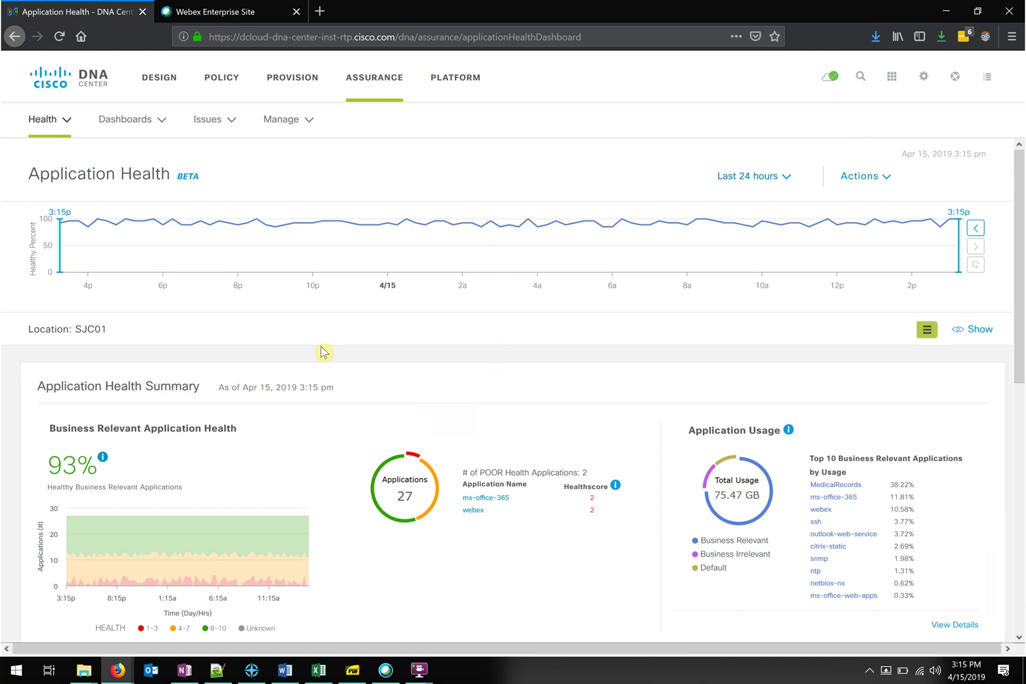
pyautogui.scroll(-1, 323, 352)
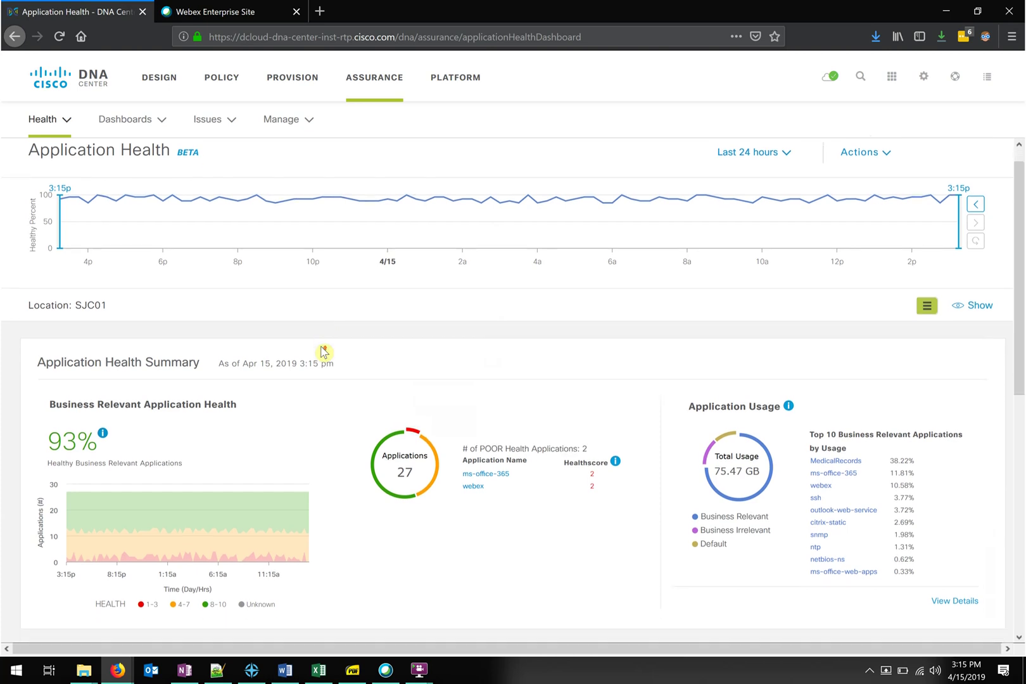
pyautogui.scroll(1, 324, 352)
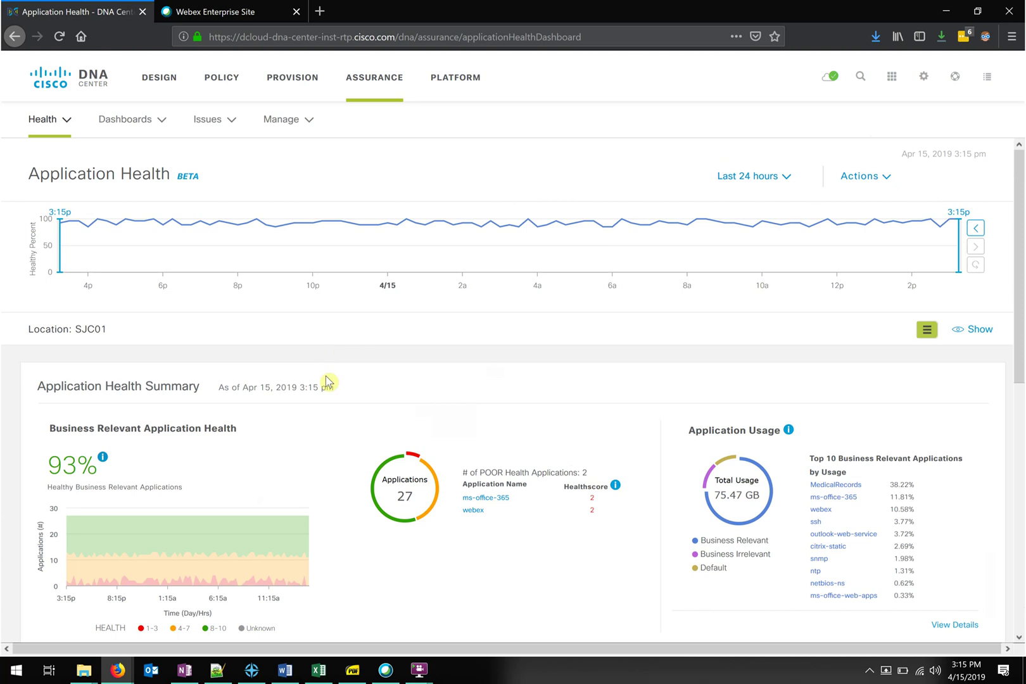
pyautogui.scroll(-1, 329, 424)
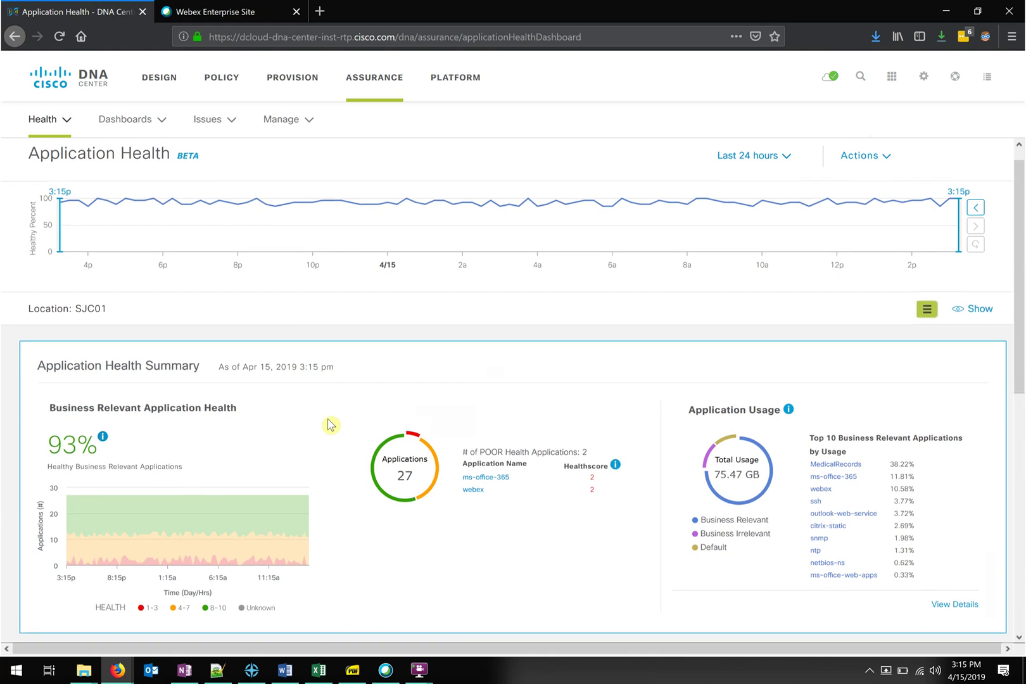
pyautogui.scroll(-1, 330, 425)
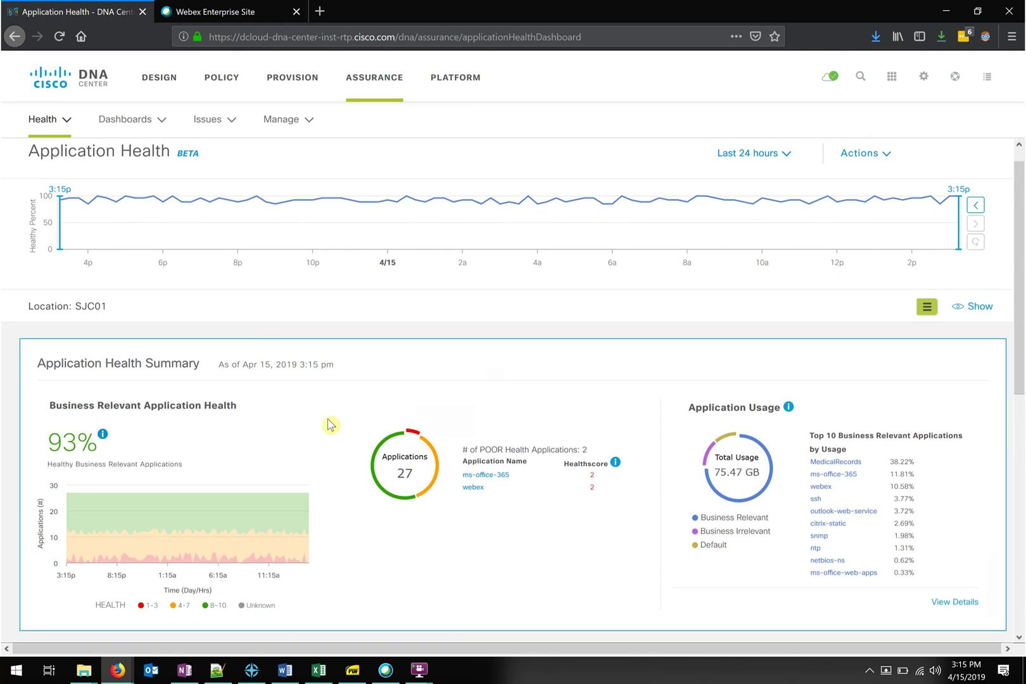
pyautogui.scroll(1, 330, 424)
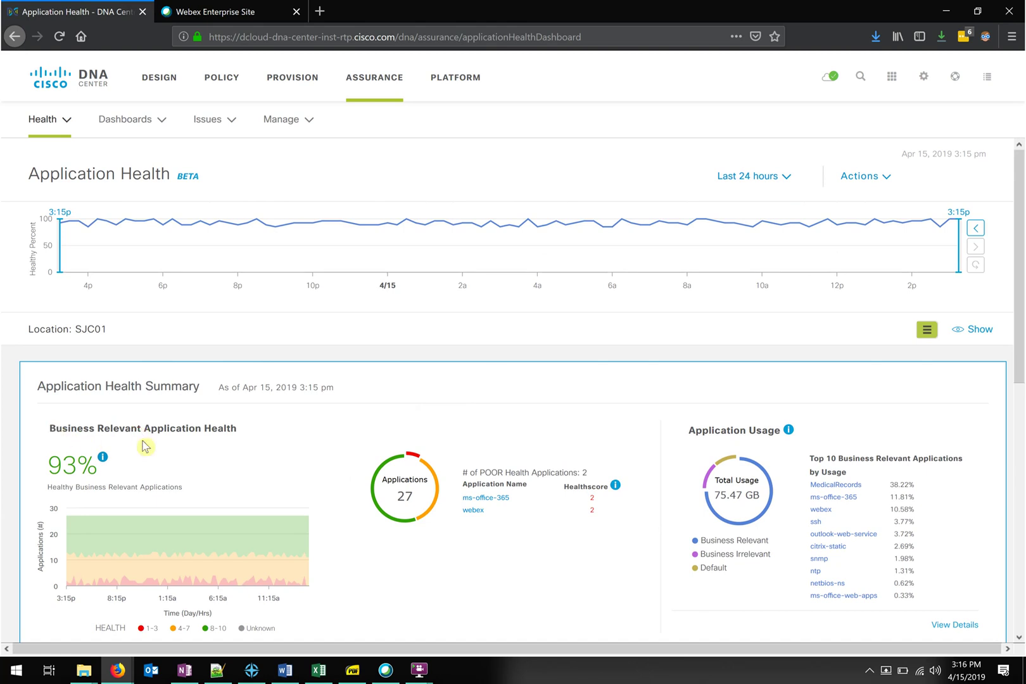
pyautogui.scroll(-2, 330, 472)
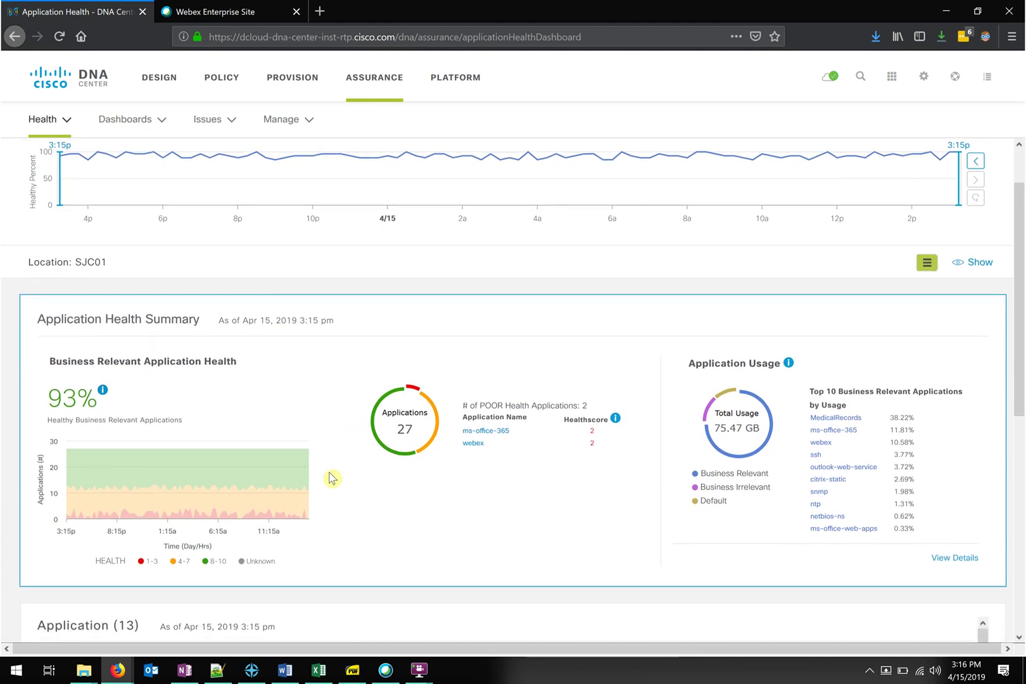
pyautogui.scroll(-3, 330, 478)
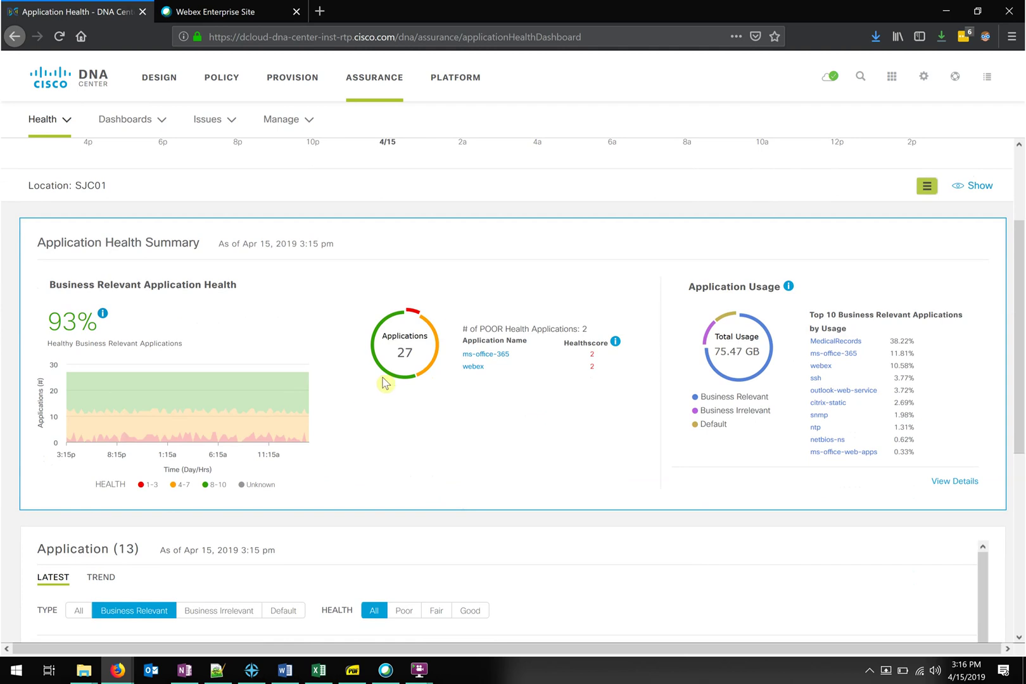
# - List the good-health applications and the poor-health ones from the Applications chart in the Application Health Summary
pyautogui.click(387, 374)
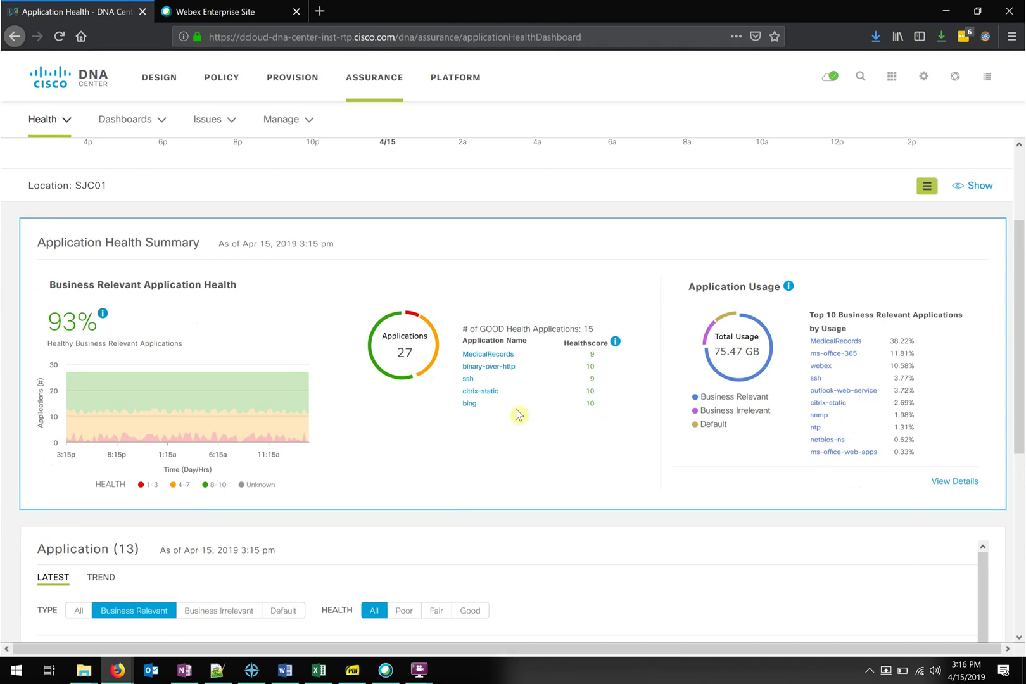
pyautogui.moveTo(378, 376)
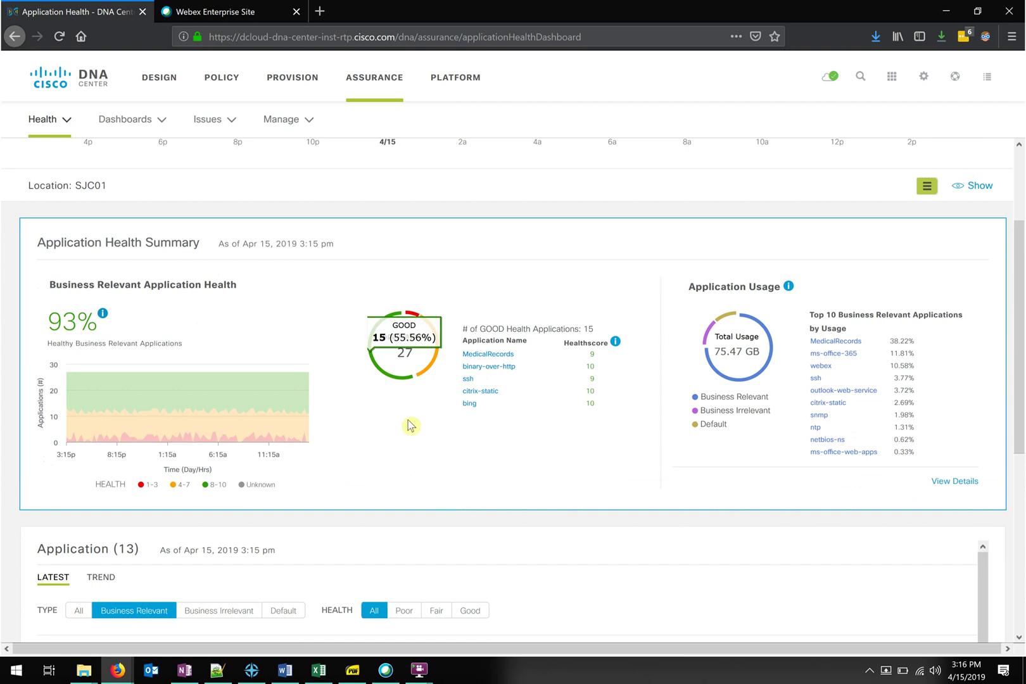
pyautogui.scroll(-1, 410, 423)
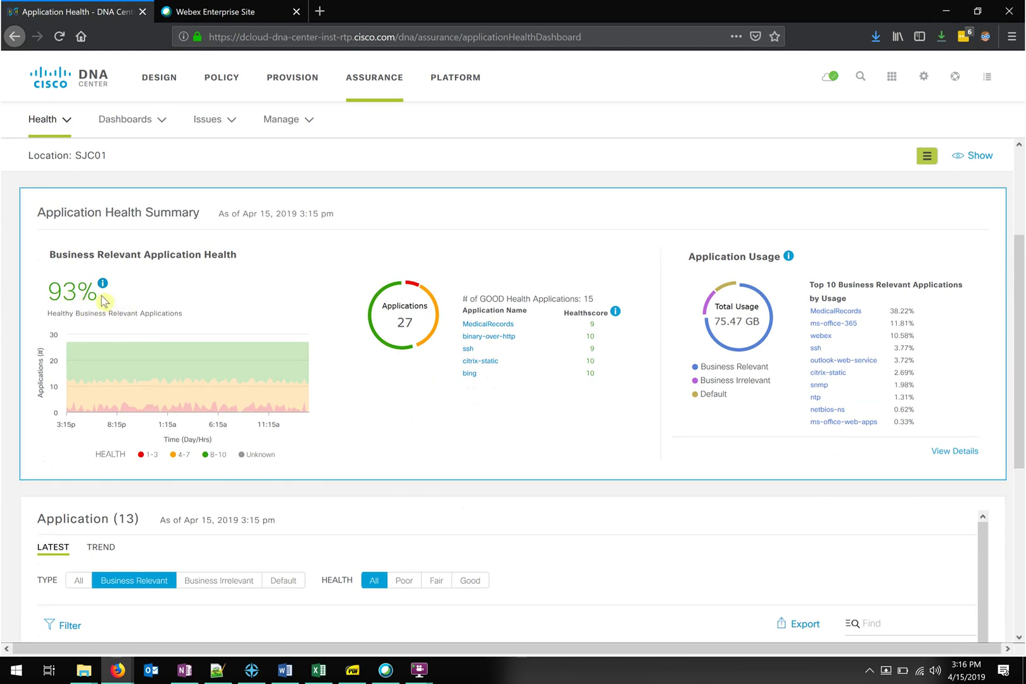
pyautogui.doubleClick(47, 289)
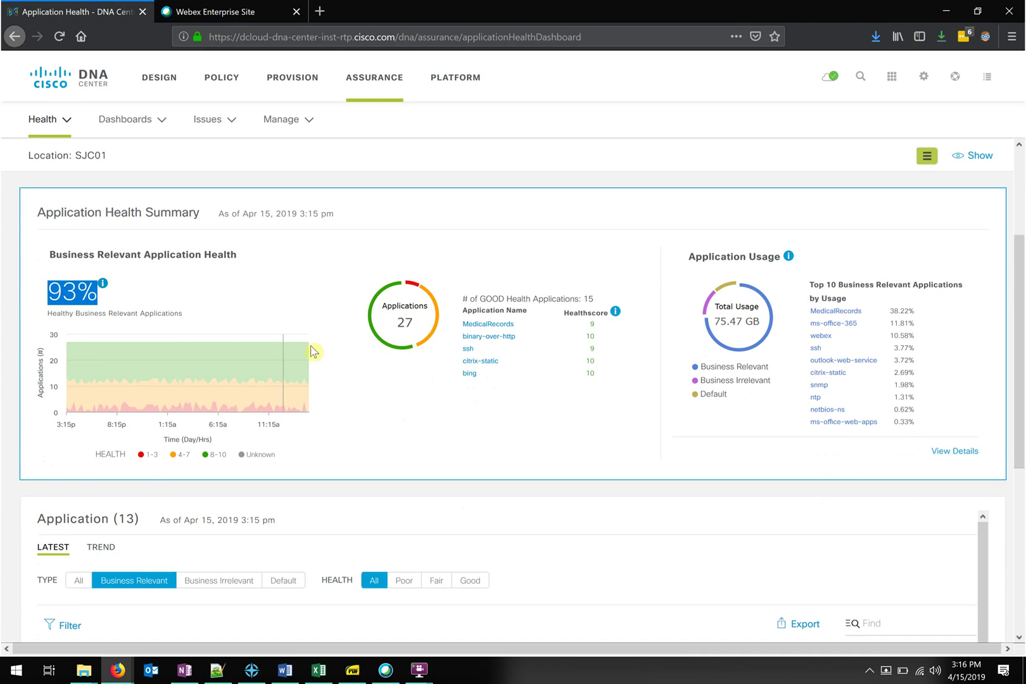
pyautogui.click(396, 407)
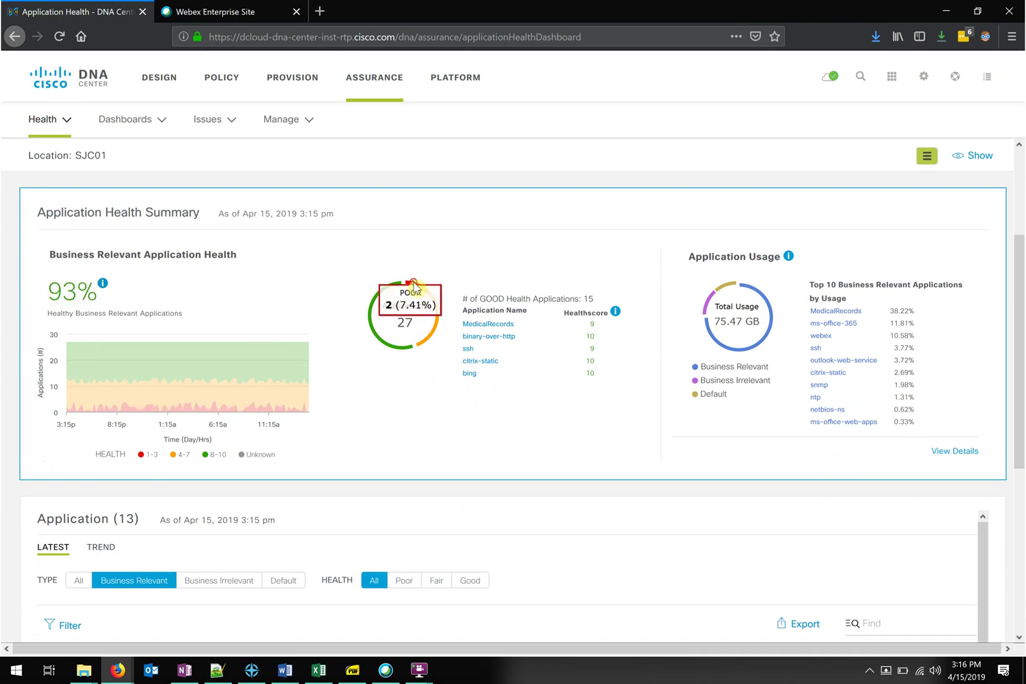
pyautogui.click(413, 281)
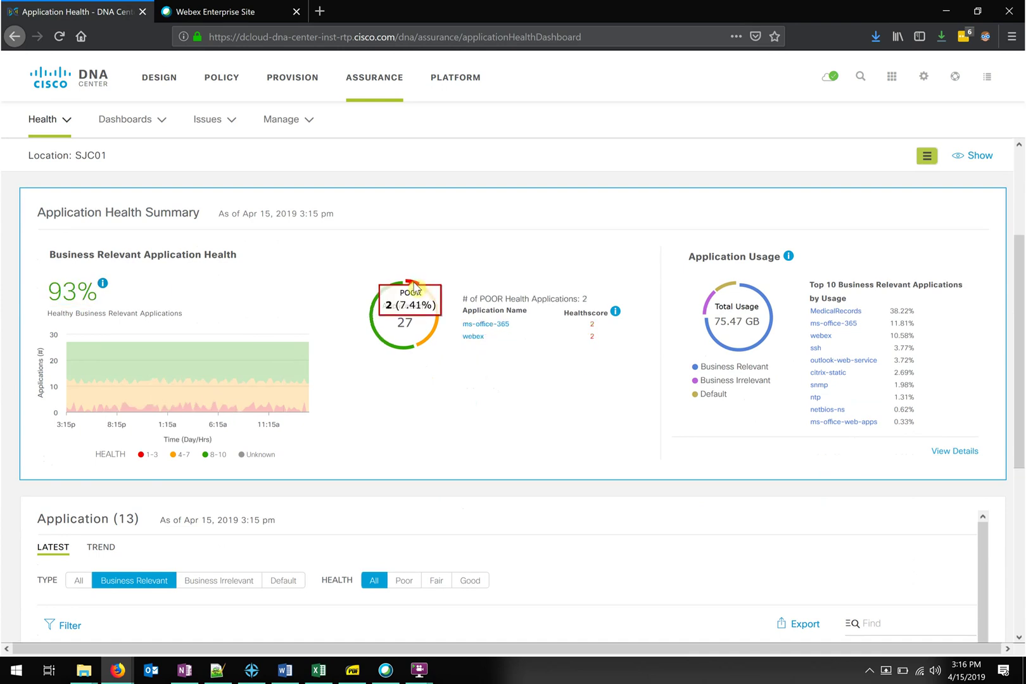
pyautogui.click(491, 326)
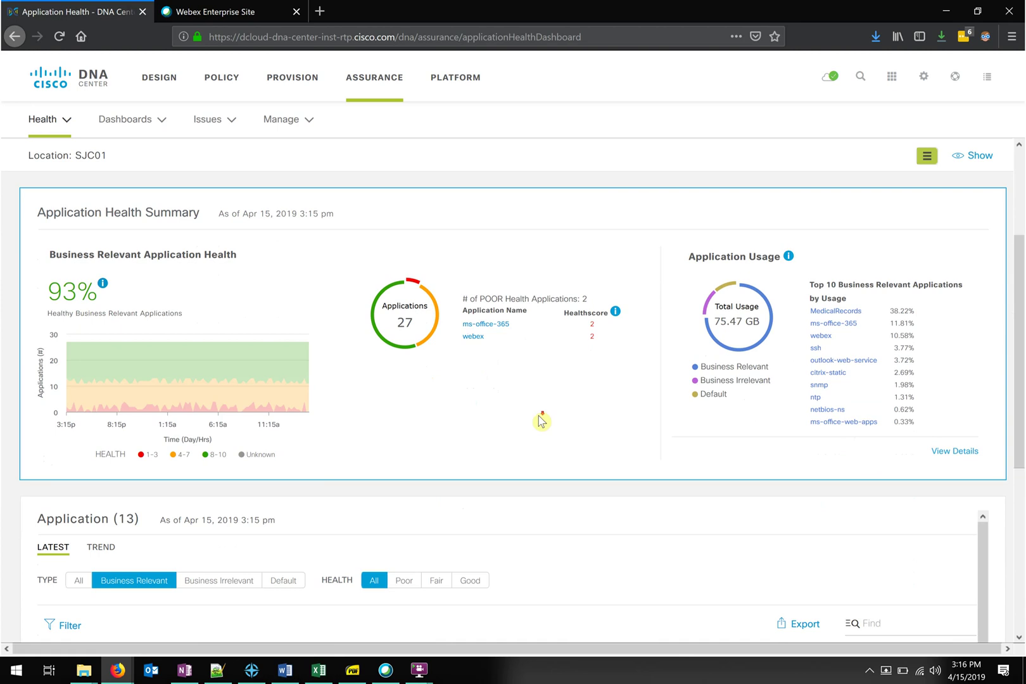
# - Show the top business irrelevant applications by usage in the Application Usage chart and view the Application table below
pyautogui.scroll(-1, 541, 421)
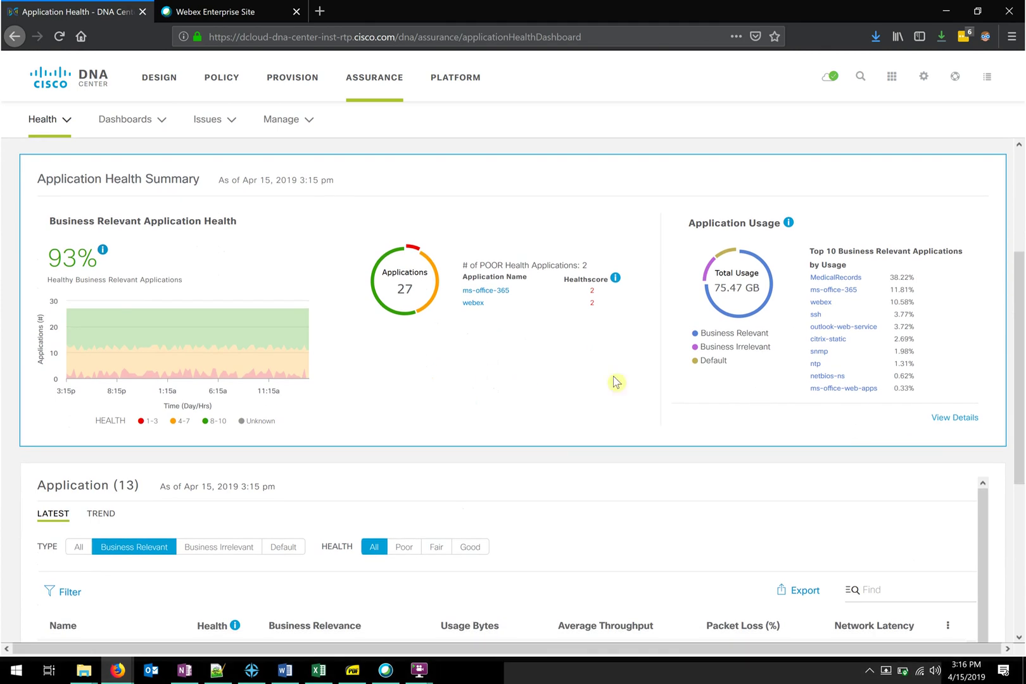
pyautogui.moveTo(756, 317)
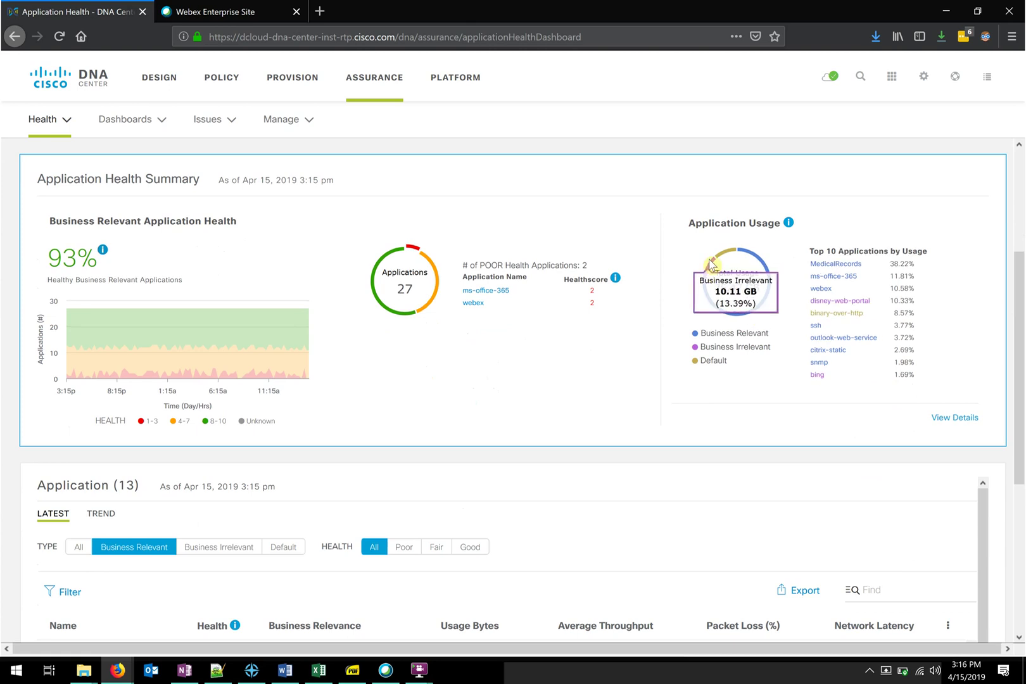
pyautogui.moveTo(709, 265)
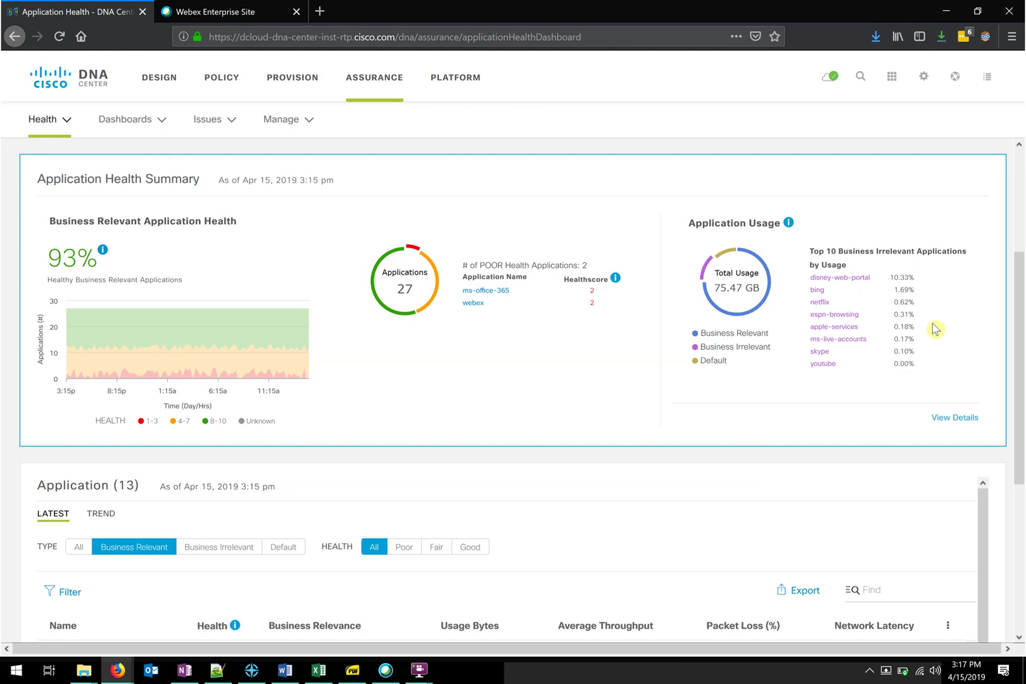
pyautogui.scroll(-1, 936, 329)
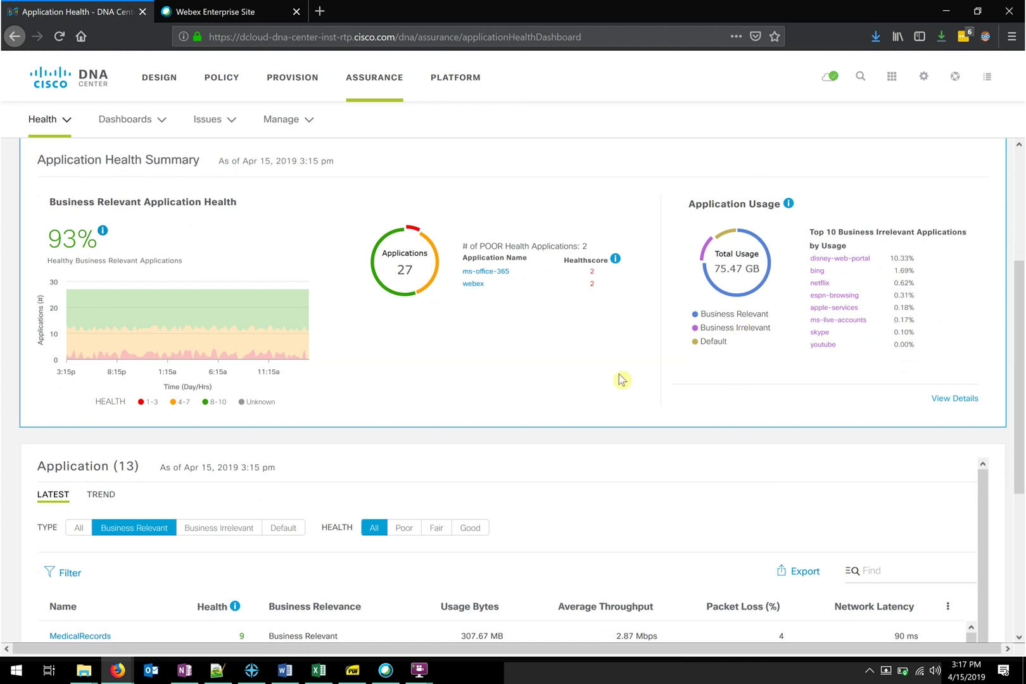
pyautogui.scroll(-2, 622, 379)
# - Bring up the choice of Assurance health dashboards
pyautogui.scroll(6, 618, 378)
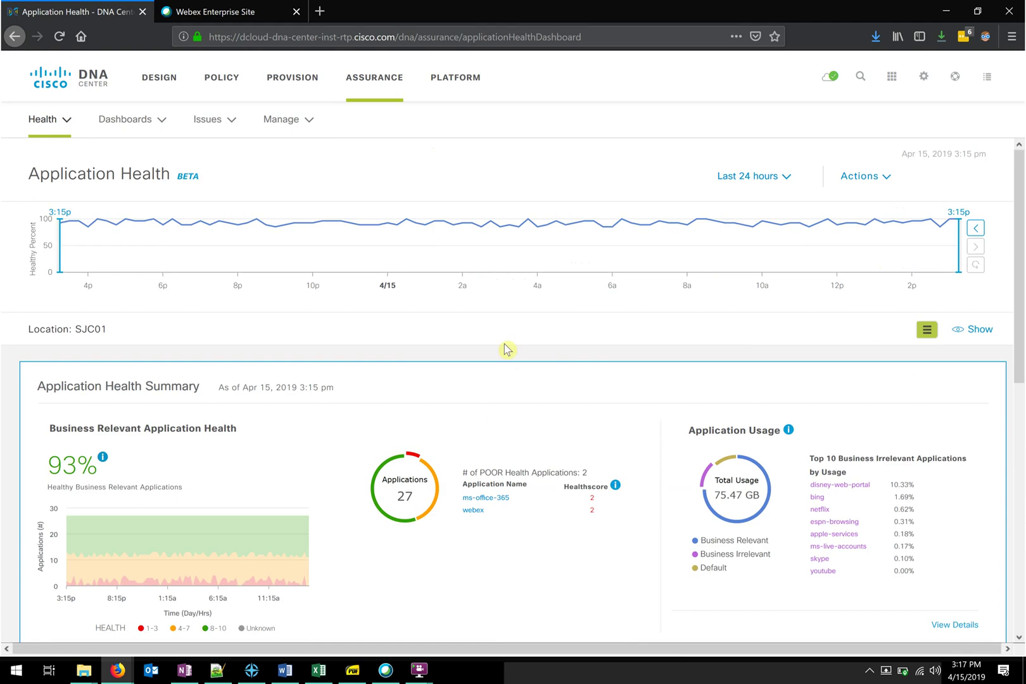
pyautogui.click(41, 129)
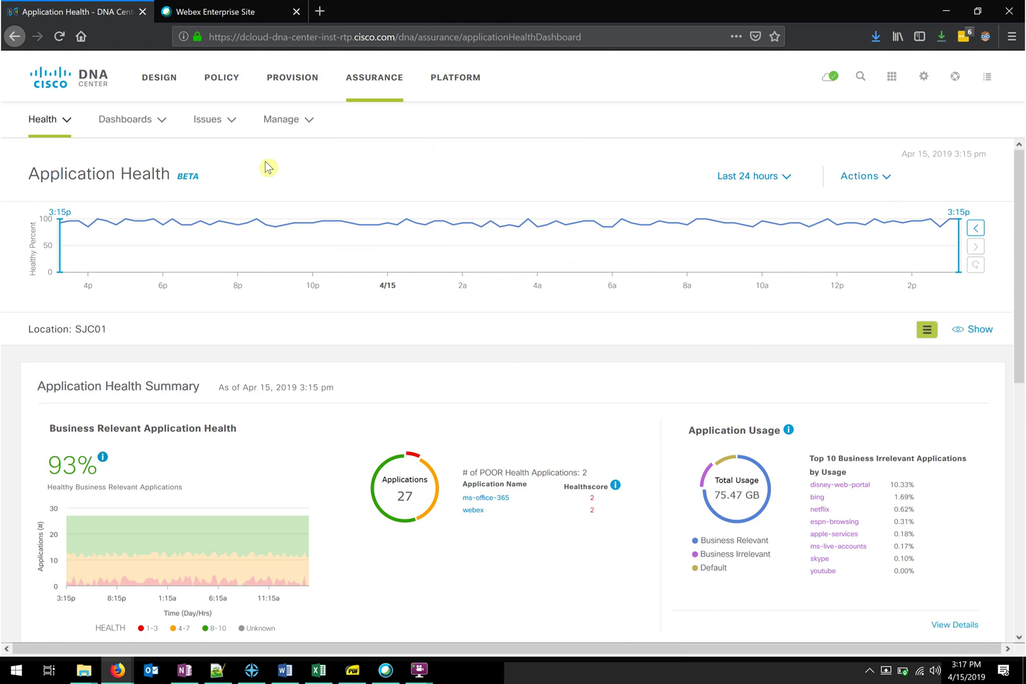
pyautogui.click(51, 122)
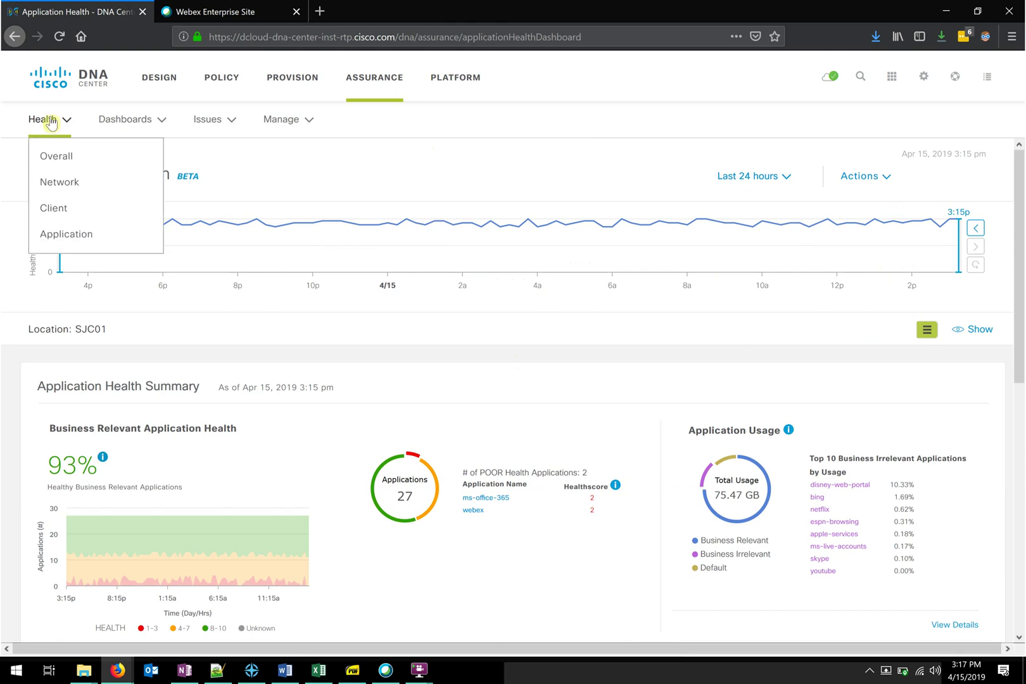